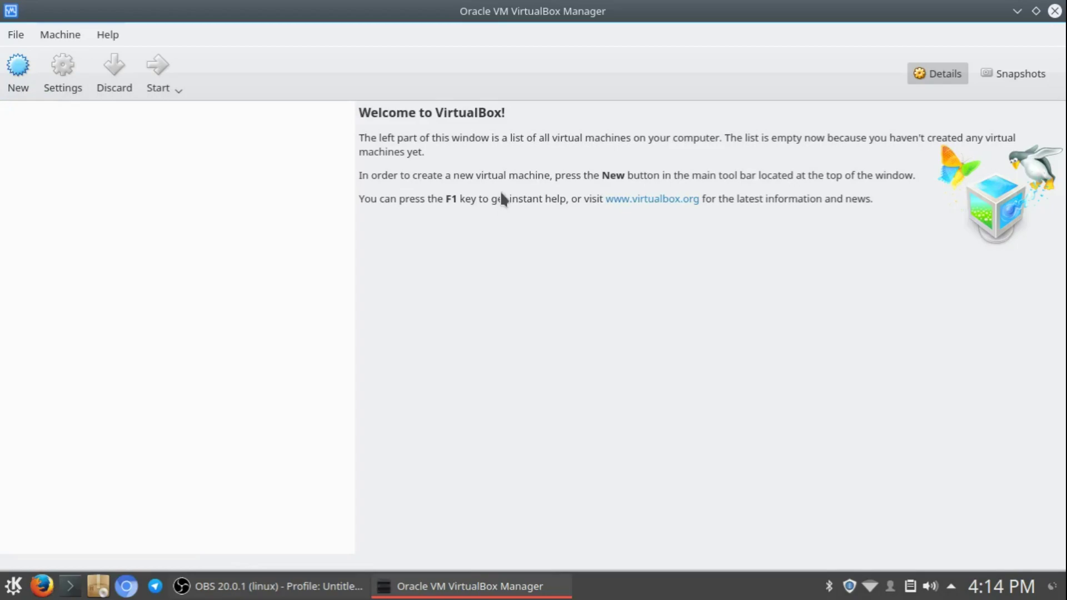
Open the VirtualBox user manual, read through the introductory First steps pages, and close the manual
{"action": "key", "text": "F1"}
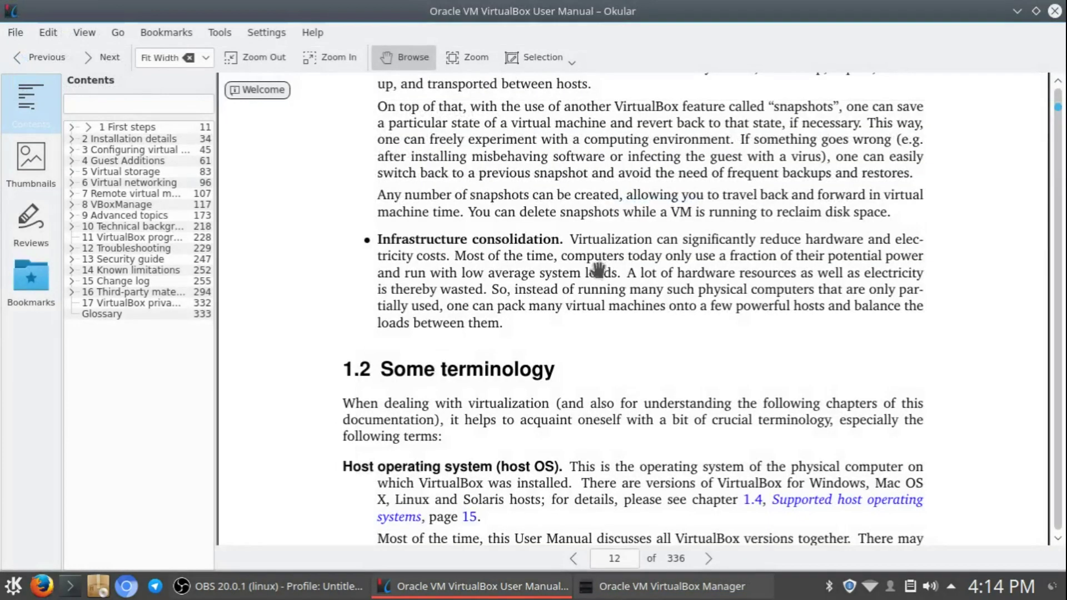
{"action": "scroll", "coordinate": [349, 315], "scroll_direction": "down", "scroll_amount": 10}
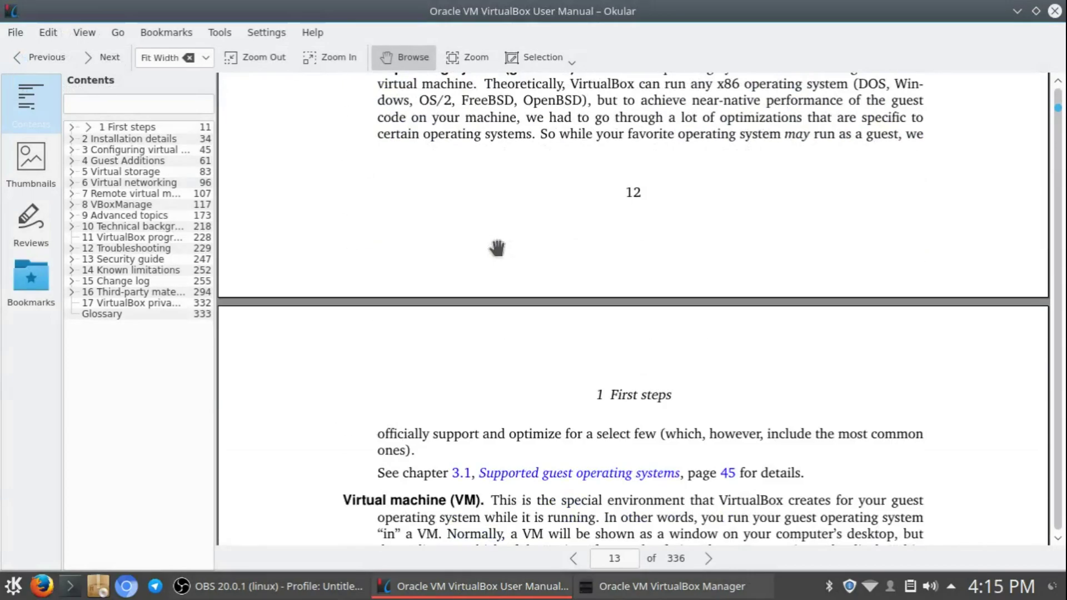
{"action": "scroll", "coordinate": [497, 248], "scroll_direction": "up", "scroll_amount": 15}
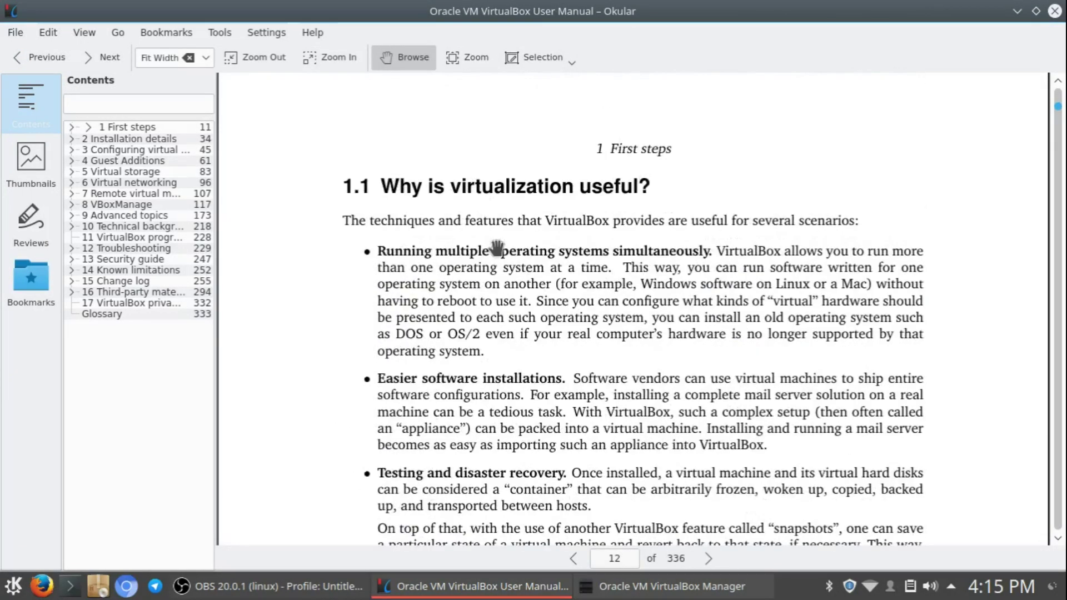
{"action": "scroll", "coordinate": [496, 248], "scroll_direction": "up", "scroll_amount": 6}
{"action": "scroll", "coordinate": [476, 317], "scroll_direction": "down", "scroll_amount": 12}
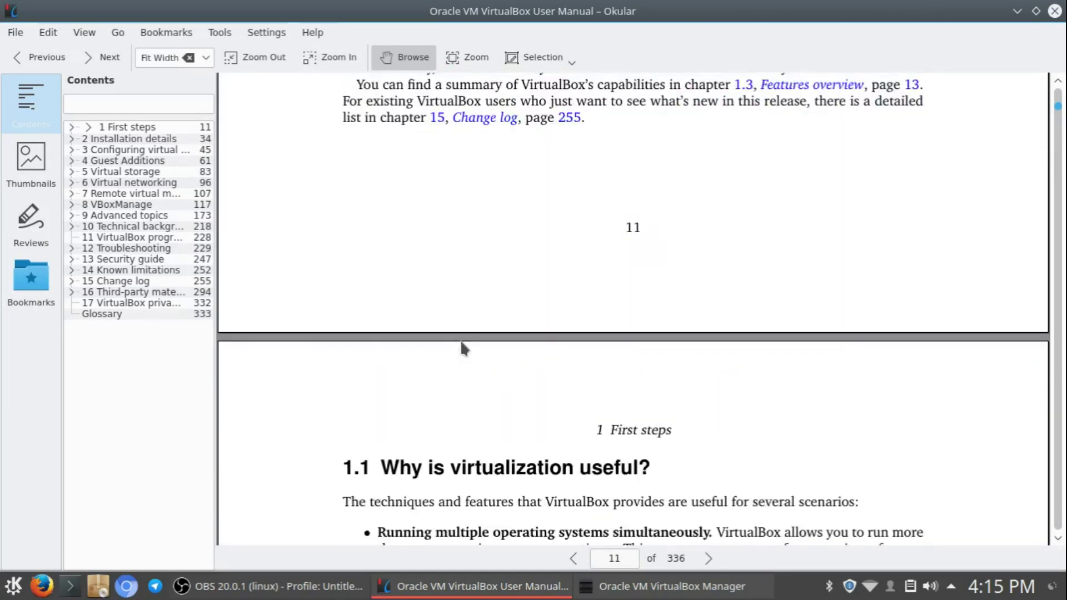
{"action": "scroll", "coordinate": [485, 340], "scroll_direction": "up", "scroll_amount": 8}
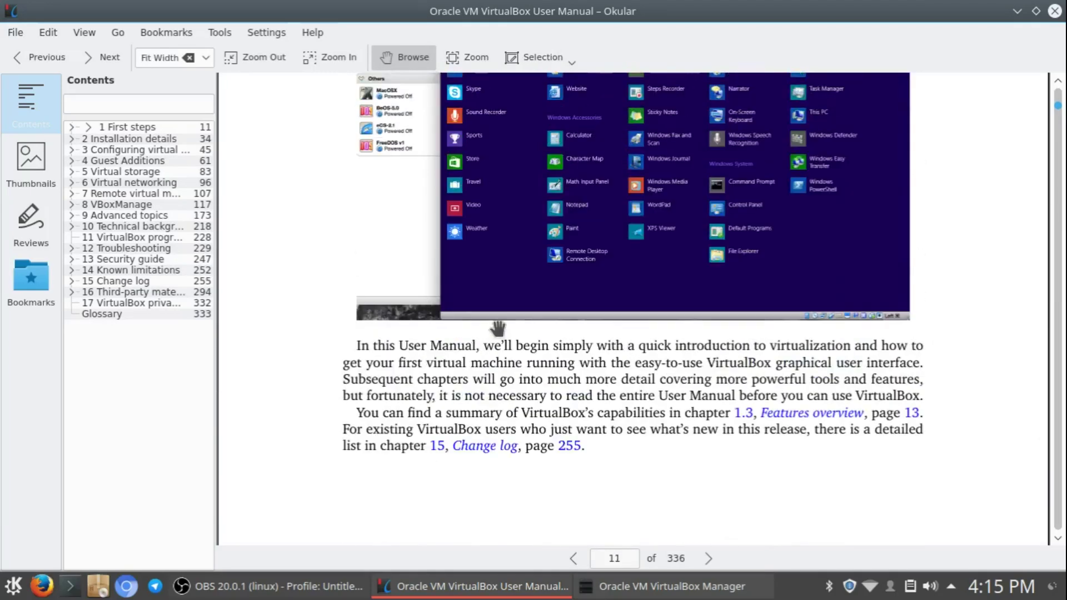
{"action": "scroll", "coordinate": [500, 329], "scroll_direction": "up", "scroll_amount": 3}
{"action": "scroll", "coordinate": [467, 292], "scroll_direction": "down", "scroll_amount": 4}
{"action": "scroll", "coordinate": [467, 280], "scroll_direction": "up", "scroll_amount": 3}
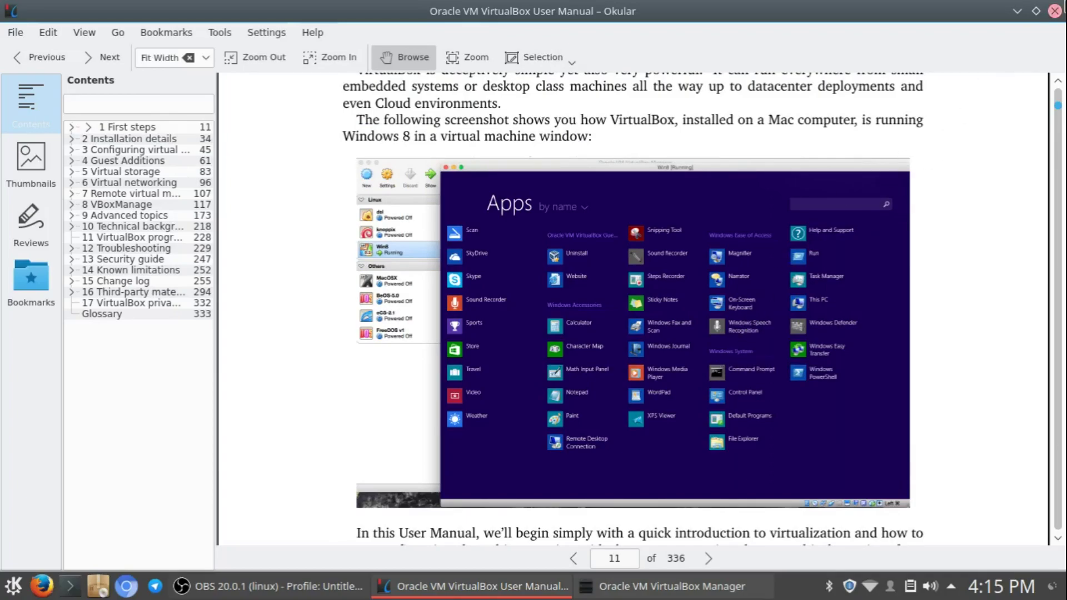
{"action": "left_click", "coordinate": [1054, 13]}
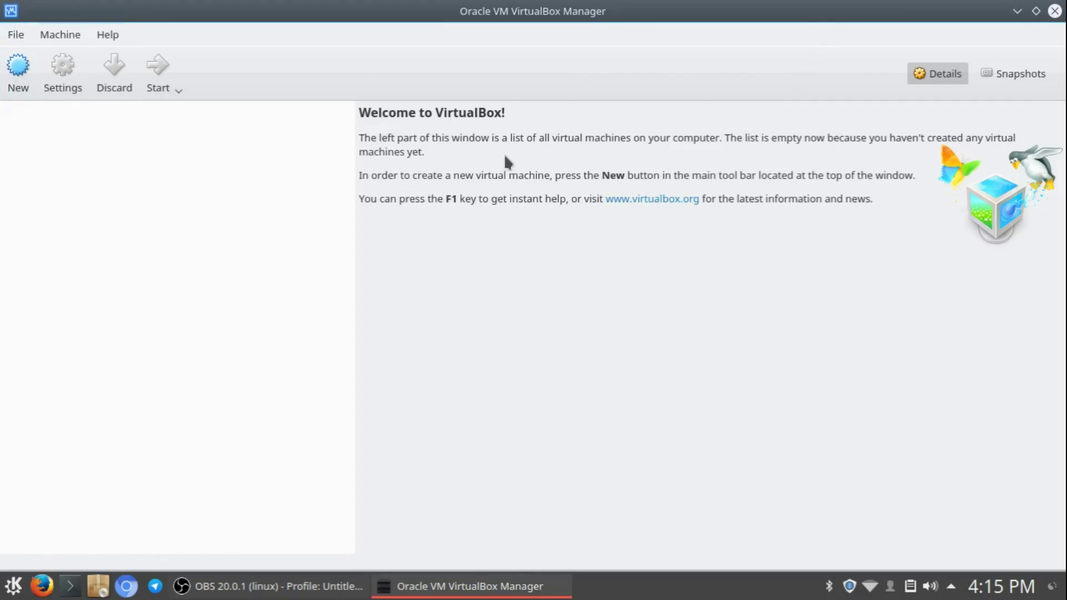
Open the global preferences and review the Input, Language, Display, Proxy, Extensions and Network settings
{"action": "left_click", "coordinate": [14, 36]}
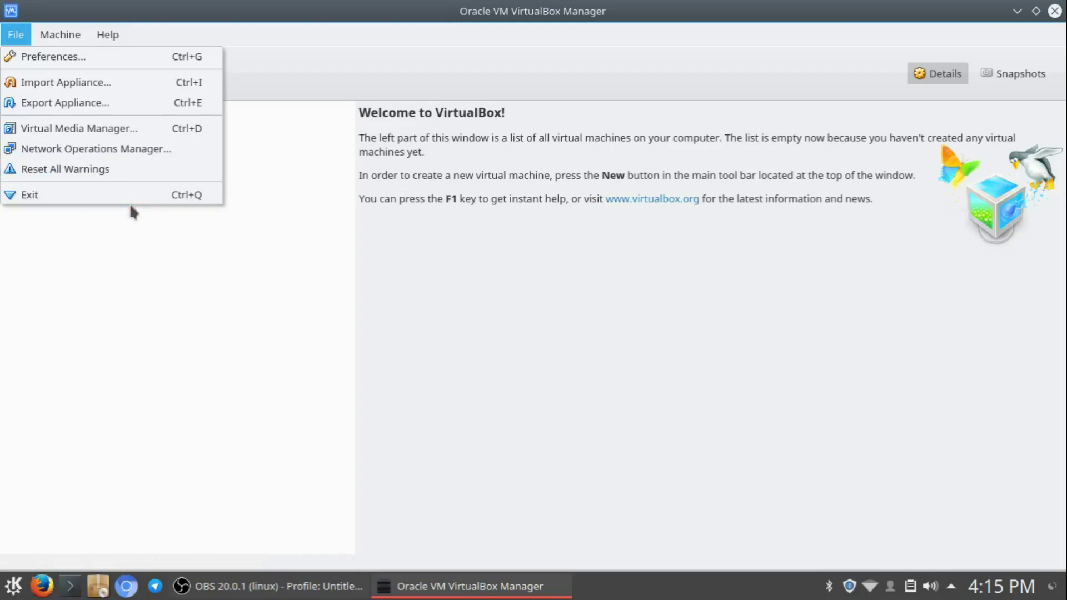
{"action": "mouse_move", "coordinate": [60, 35]}
{"action": "mouse_move", "coordinate": [15, 35]}
{"action": "left_click", "coordinate": [60, 66]}
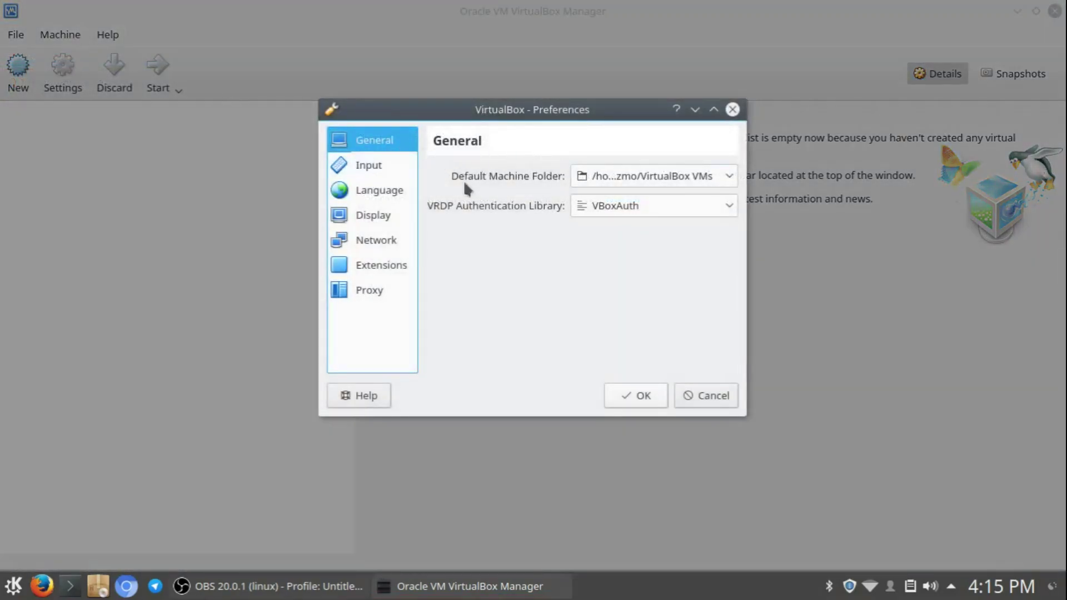
{"action": "left_click", "coordinate": [385, 167]}
{"action": "left_click", "coordinate": [400, 192]}
{"action": "left_click", "coordinate": [390, 216]}
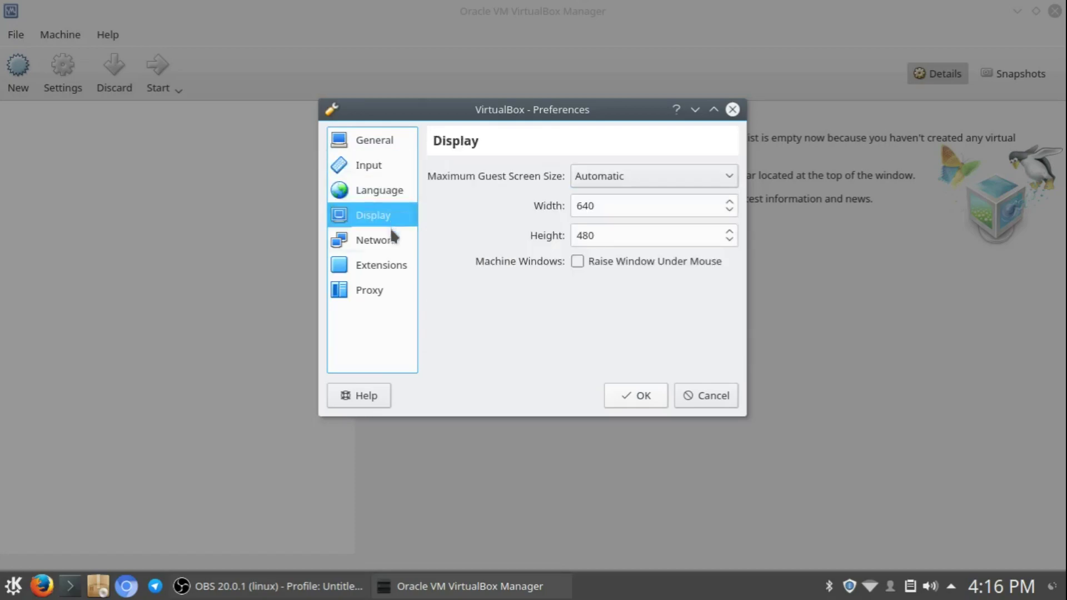
{"action": "left_click", "coordinate": [382, 138]}
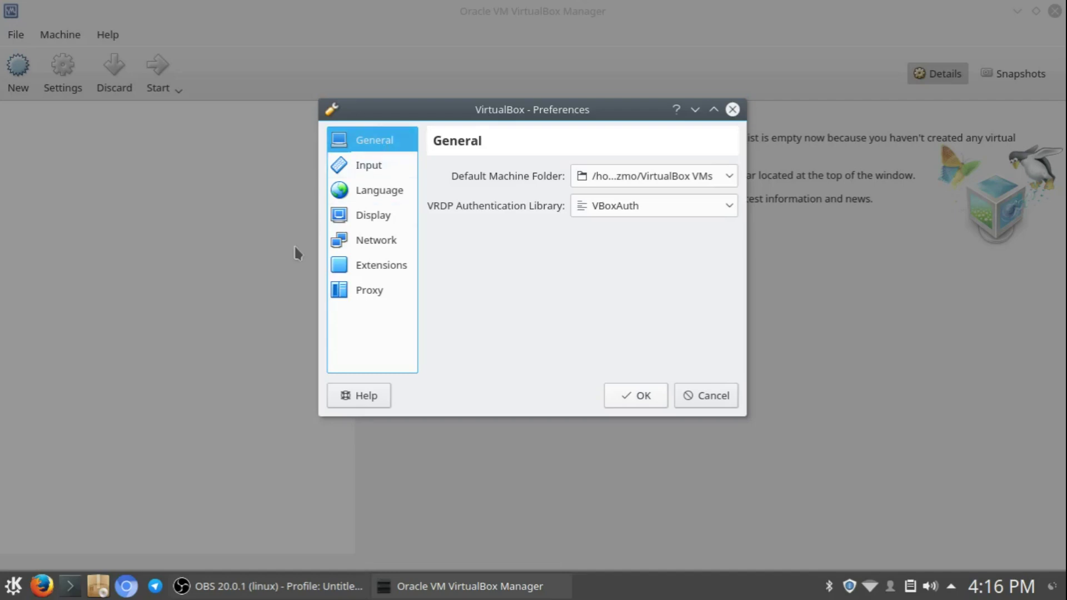
{"action": "left_click", "coordinate": [407, 290]}
{"action": "left_click", "coordinate": [398, 259]}
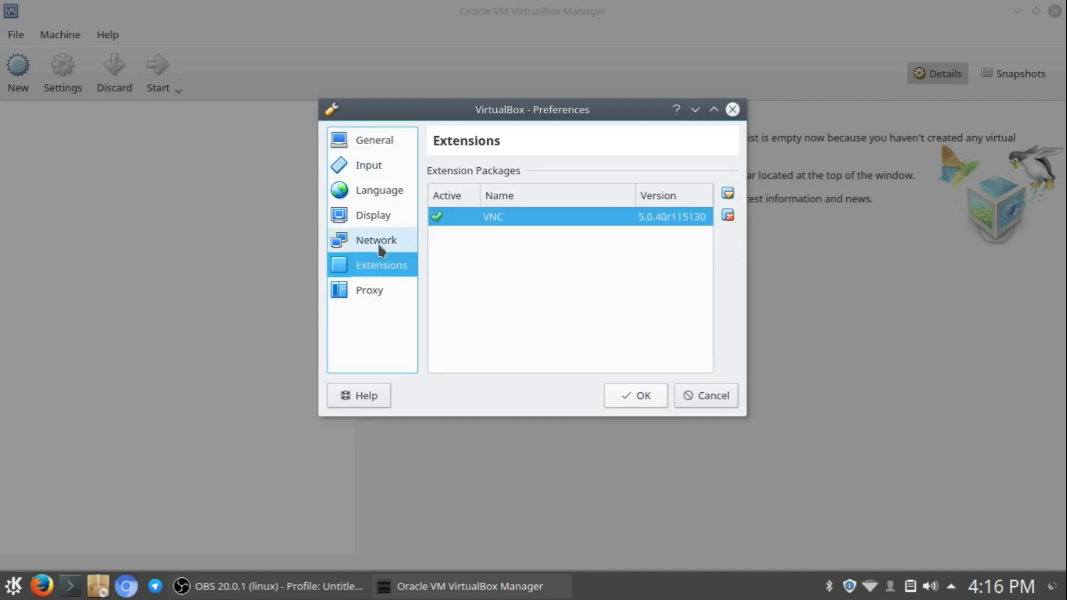
{"action": "left_click", "coordinate": [389, 240]}
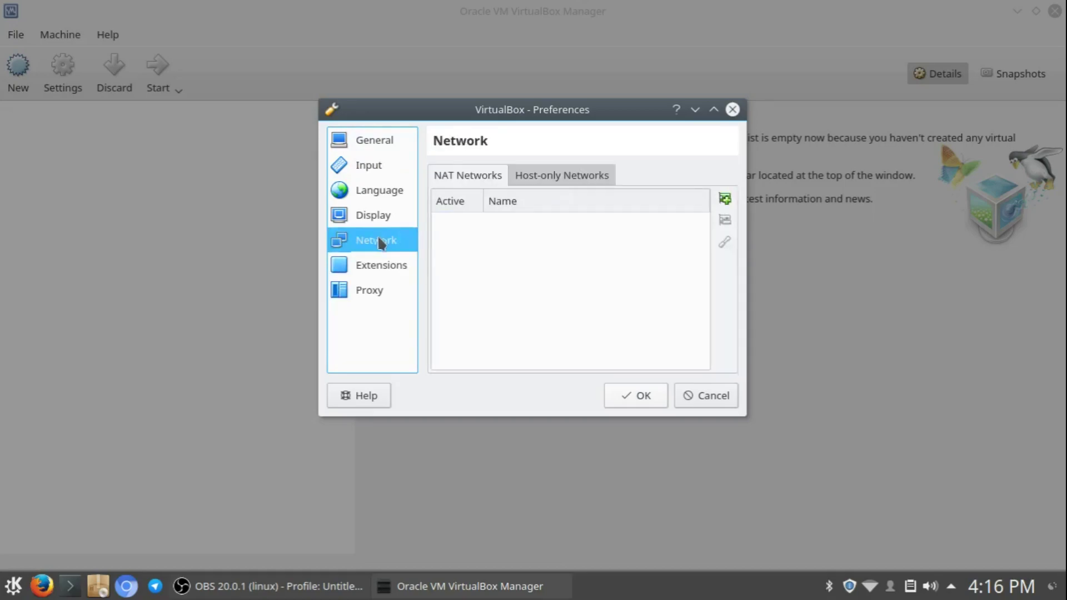
In the General preferences, select the existing VirtualBox VMs folder as the default machine folder and accept the preferences
{"action": "left_click", "coordinate": [400, 136]}
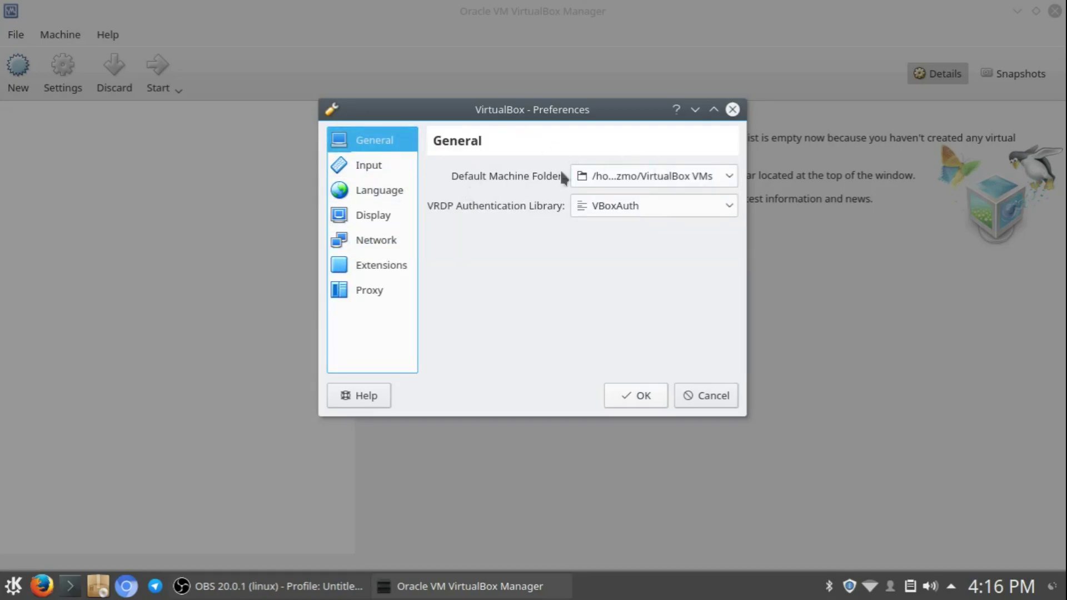
{"action": "left_click", "coordinate": [573, 178]}
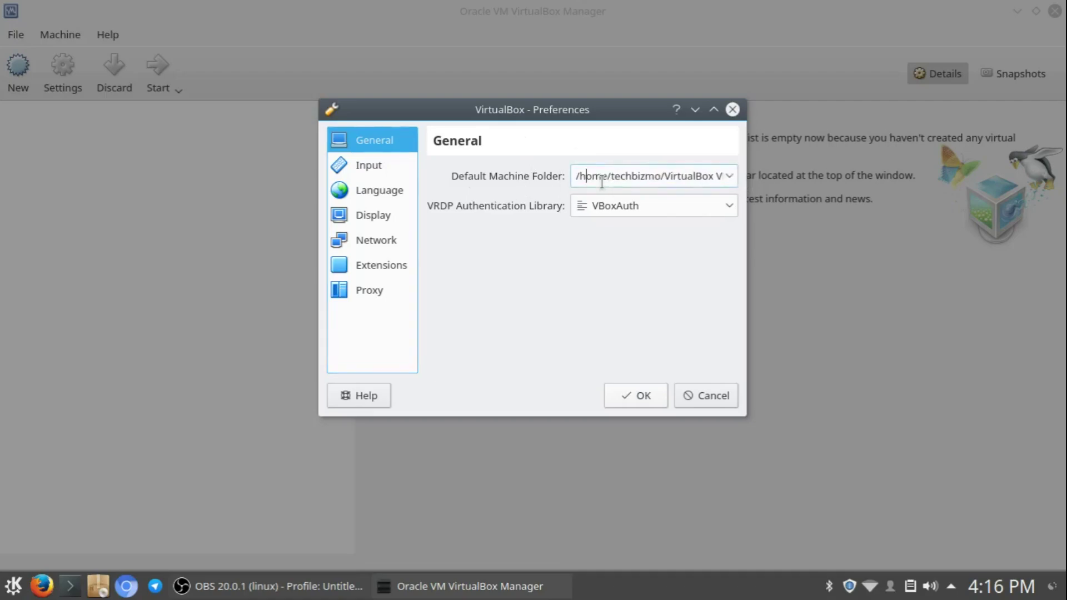
{"action": "triple_click", "coordinate": [639, 177]}
{"action": "left_click", "coordinate": [595, 169]}
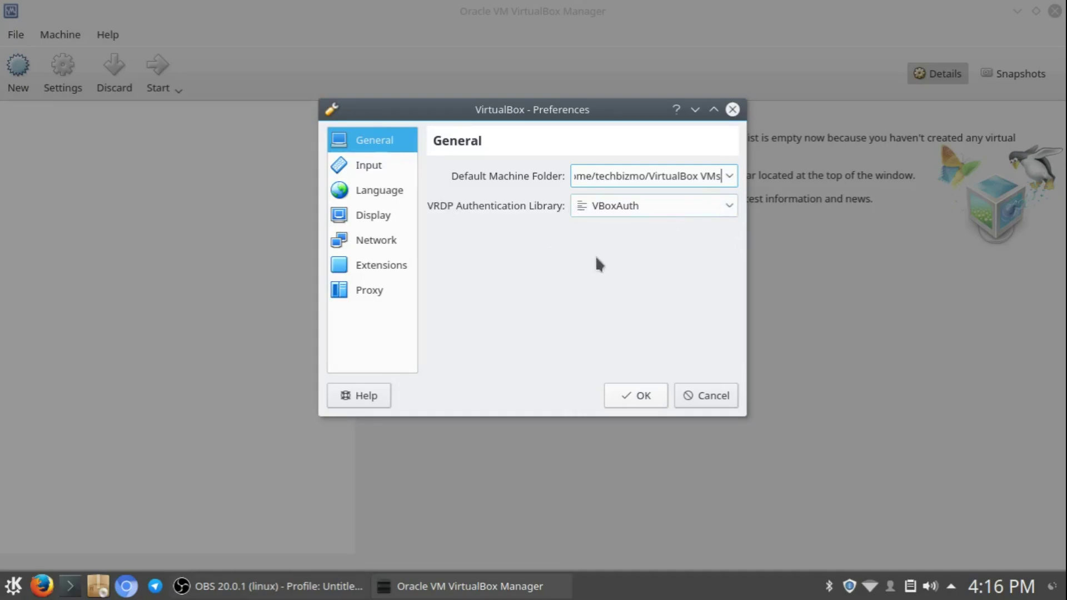
{"action": "left_click", "coordinate": [729, 212]}
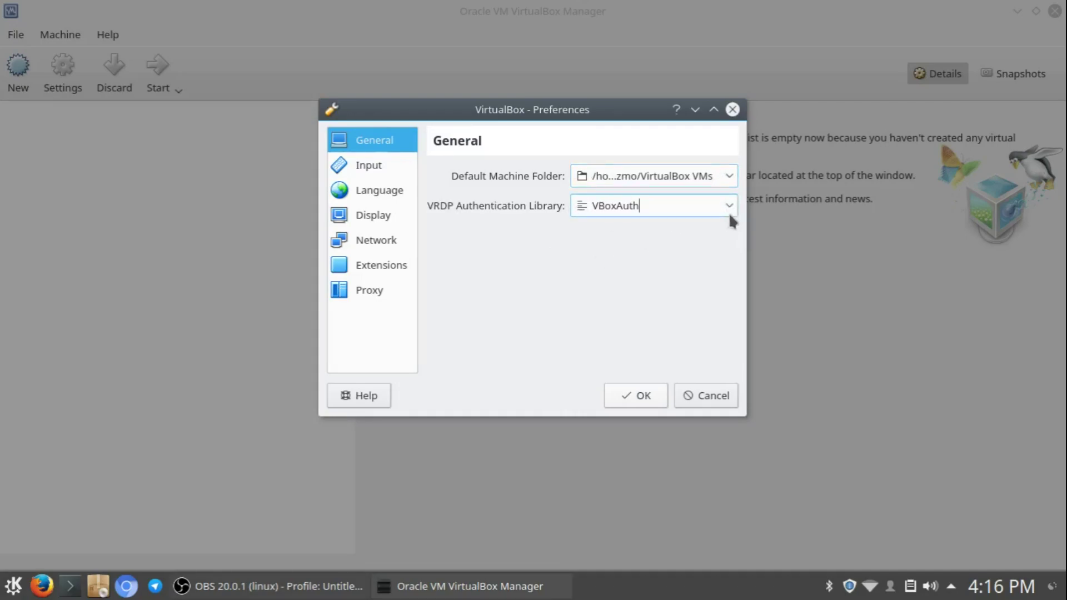
{"action": "left_click", "coordinate": [728, 205]}
{"action": "left_click", "coordinate": [728, 178]}
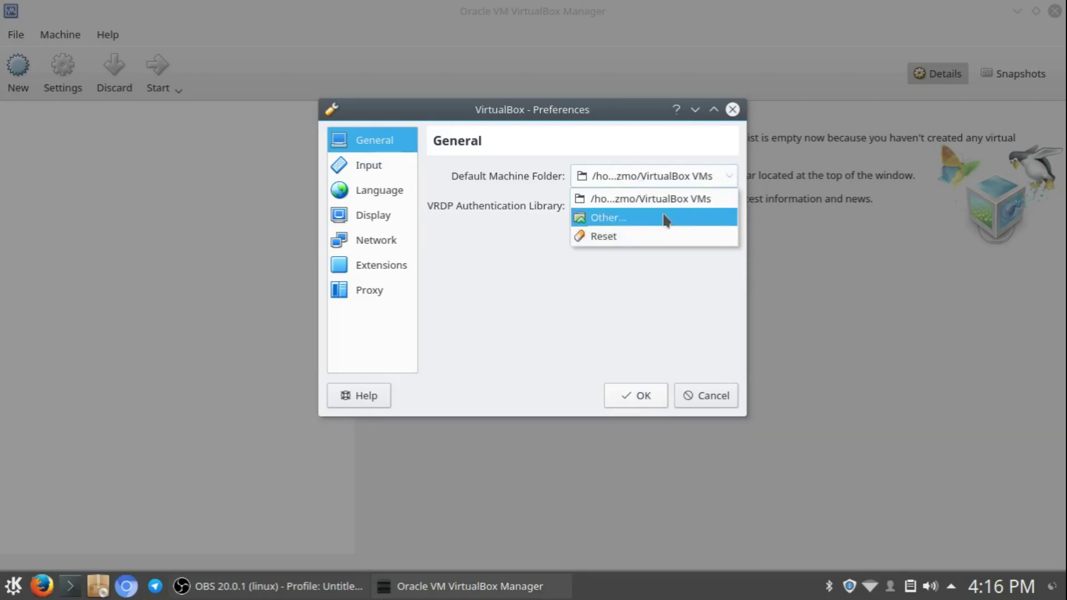
{"action": "left_click", "coordinate": [672, 200]}
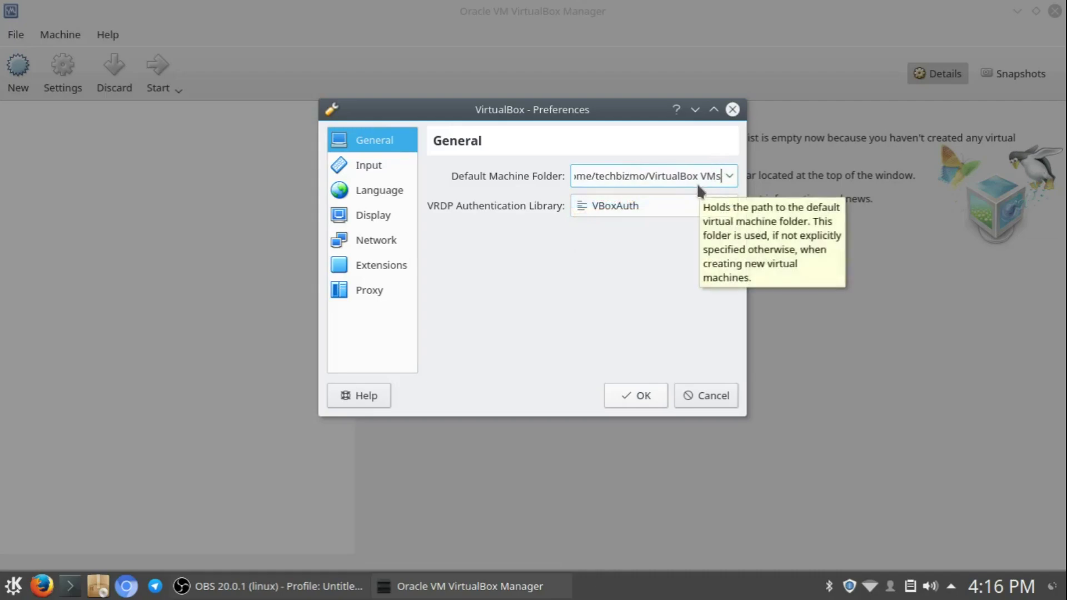
{"action": "left_click", "coordinate": [638, 395]}
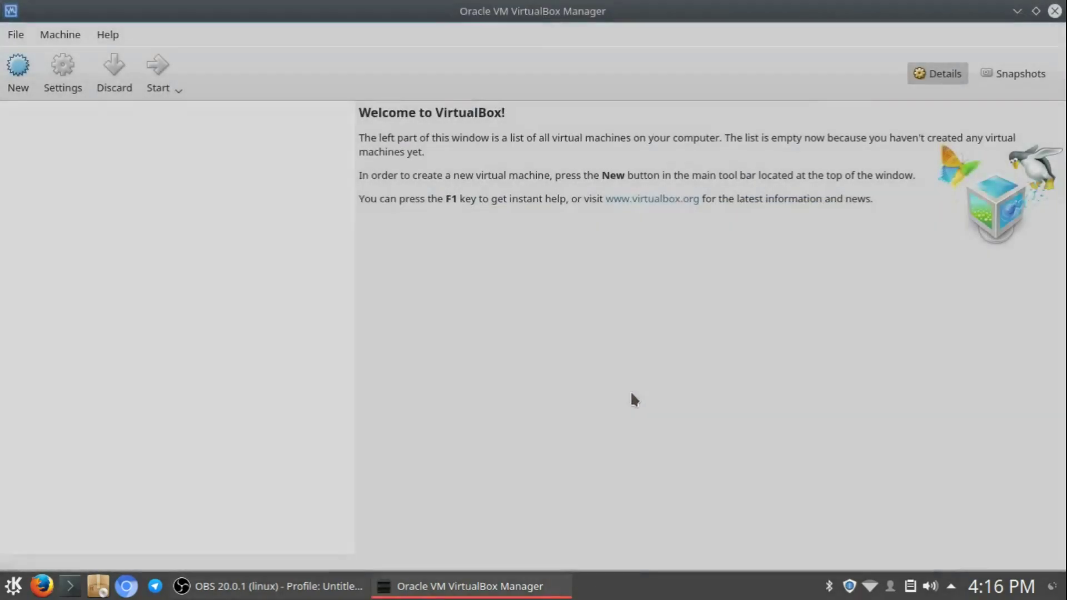
Review the Machine and Help commands, and reopen the user manual to select the Virtual storage chapter before closing it
{"action": "left_click", "coordinate": [57, 37]}
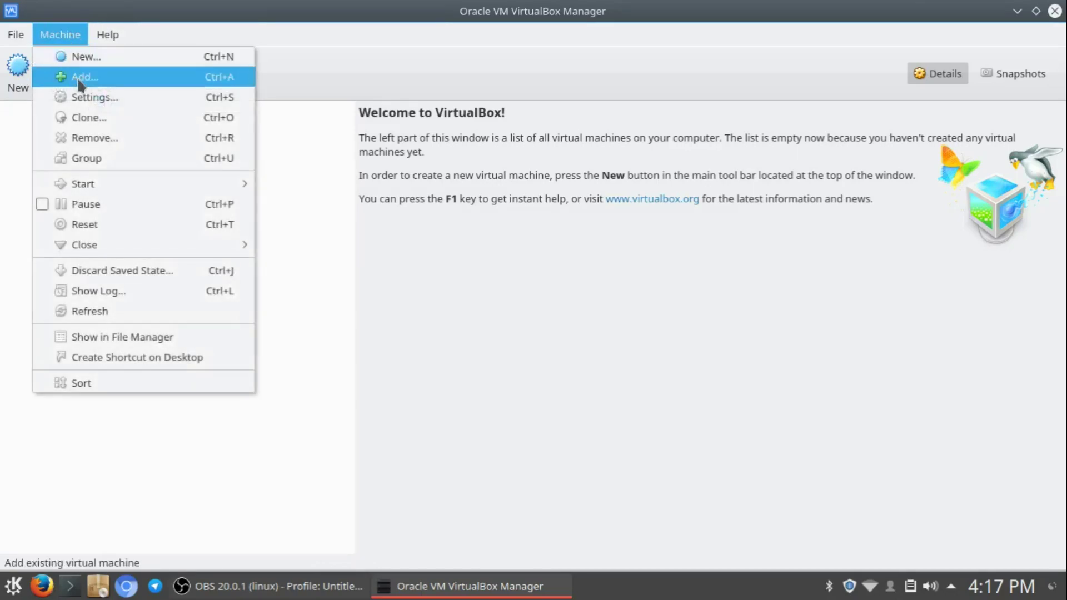
{"action": "mouse_move", "coordinate": [108, 35]}
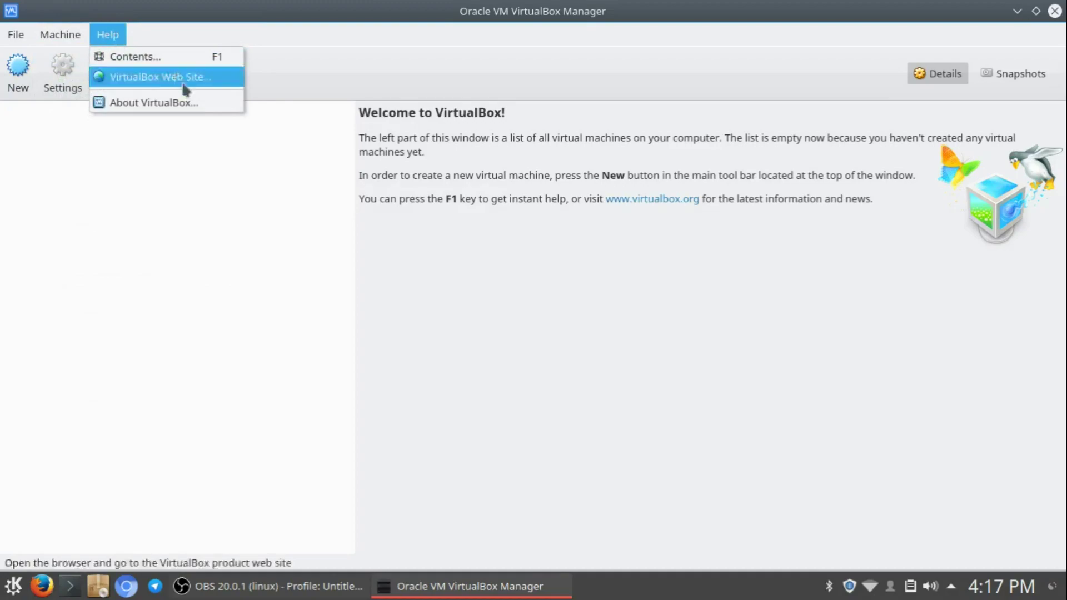
{"action": "left_click", "coordinate": [577, 245]}
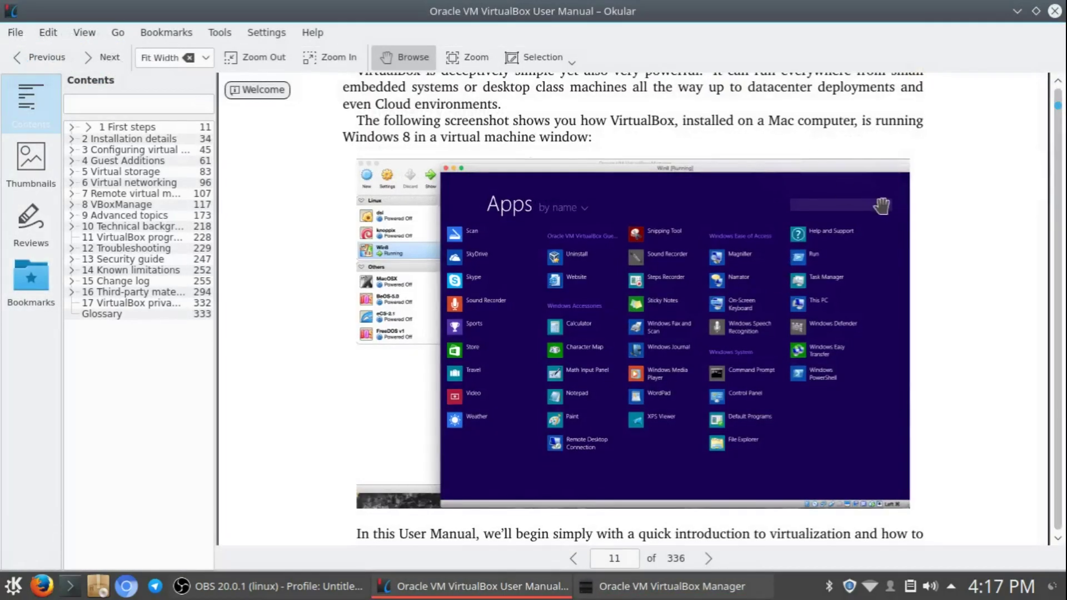
{"action": "left_click", "coordinate": [139, 171]}
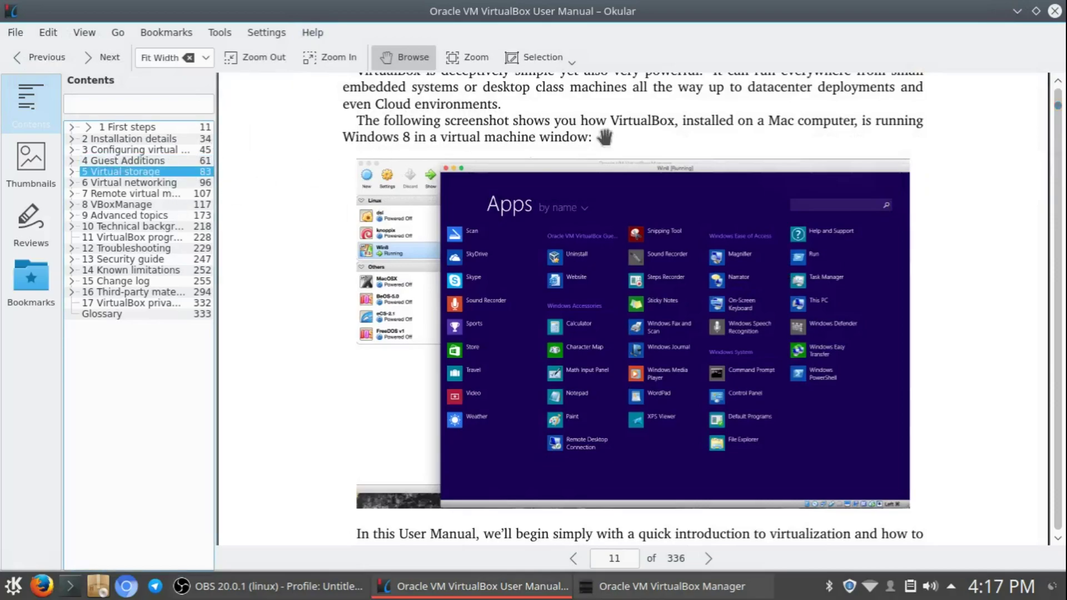
{"action": "left_click", "coordinate": [1055, 10]}
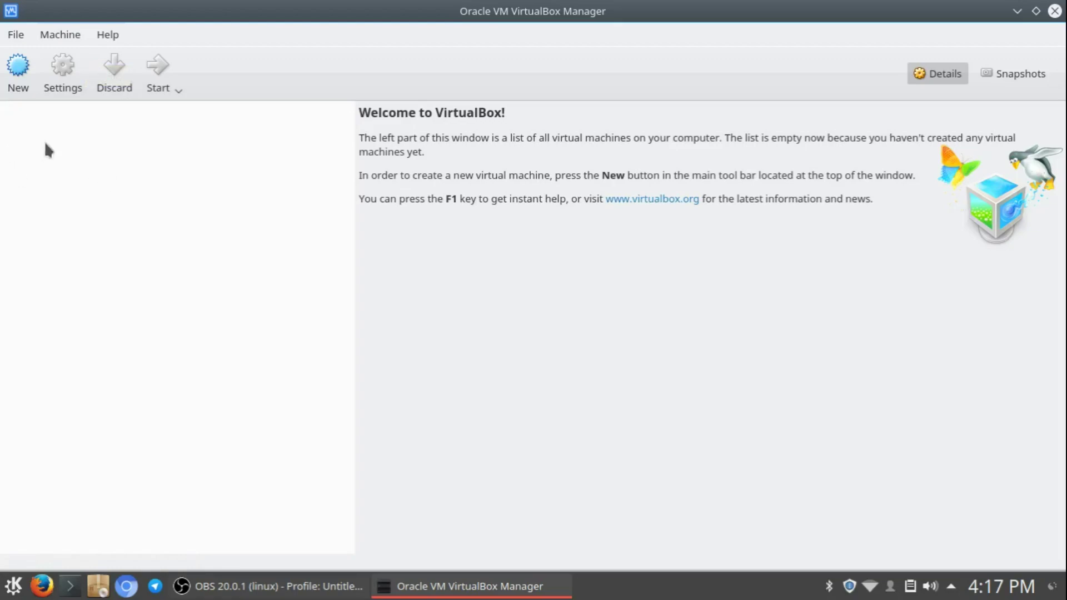
Start creating a new virtual machine
{"action": "left_click", "coordinate": [24, 78]}
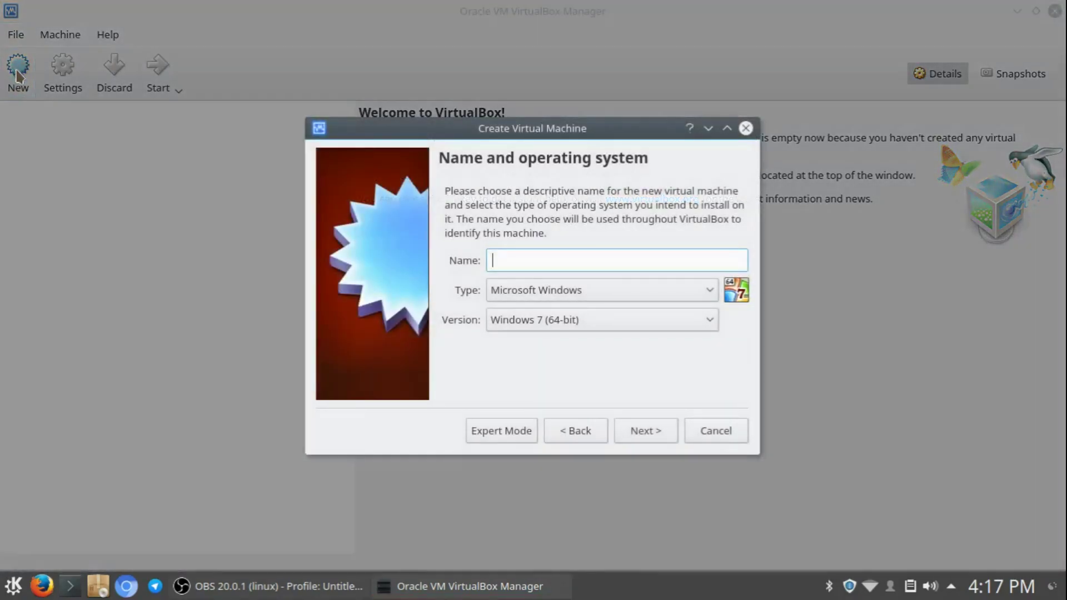
{"action": "mouse_move", "coordinate": [540, 127]}
{"action": "left_mouse_down"}
{"action": "mouse_move", "coordinate": [548, 149]}
{"action": "mouse_move", "coordinate": [544, 126]}
{"action": "left_mouse_up"}
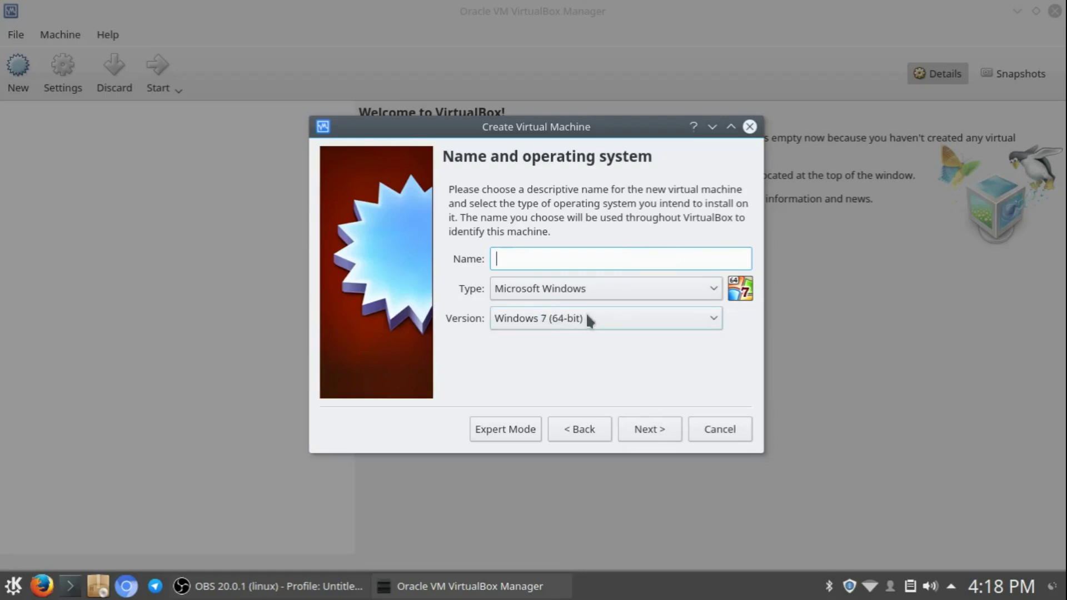
Examine the full range of Windows versions offered for the Microsoft Windows type, from Windows 3.1 to Other Windows (64-bit)
{"action": "left_click", "coordinate": [625, 319]}
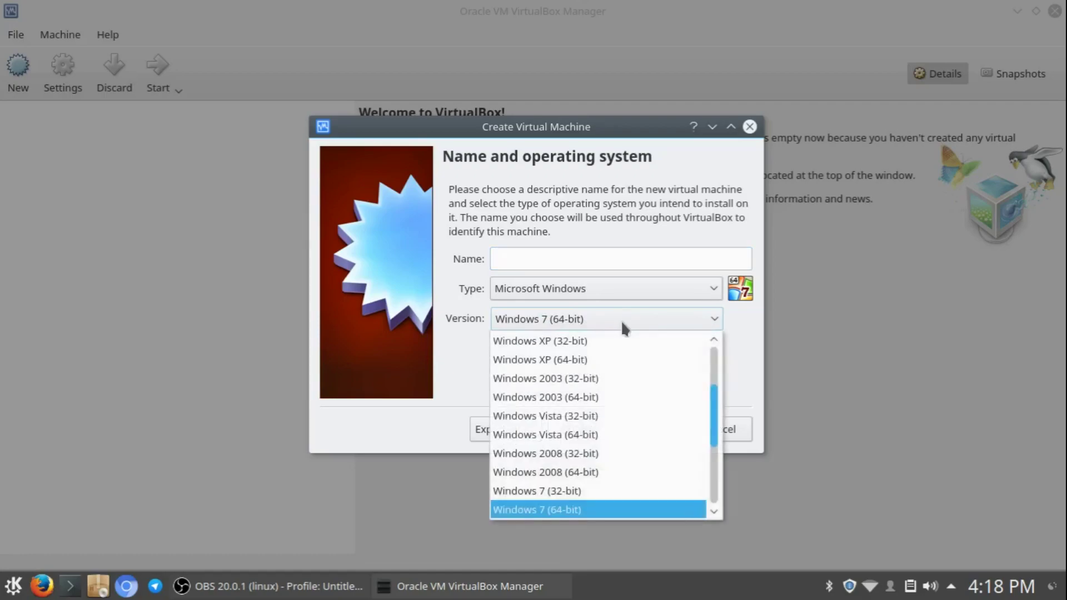
{"action": "left_click", "coordinate": [543, 279]}
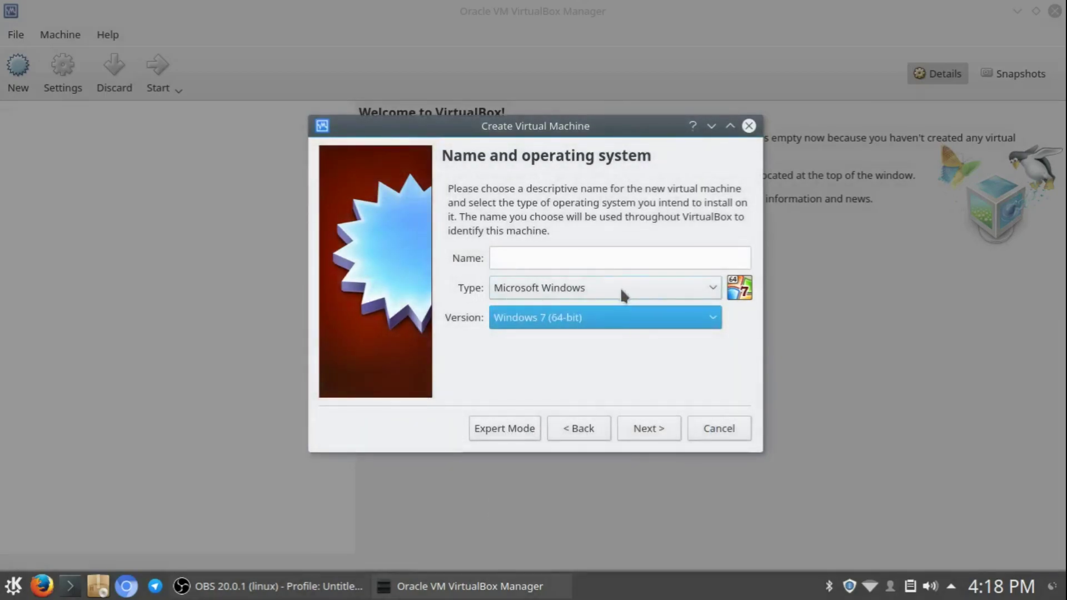
{"action": "left_click", "coordinate": [638, 317]}
{"action": "scroll", "coordinate": [645, 479], "scroll_direction": "down", "scroll_amount": 3}
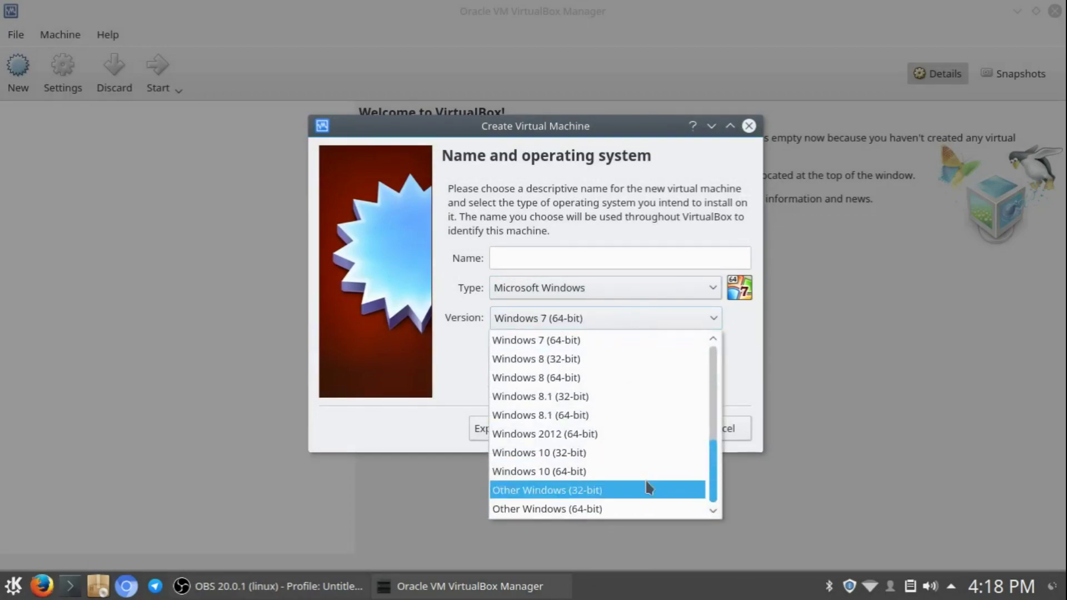
{"action": "scroll", "coordinate": [652, 479], "scroll_direction": "up", "scroll_amount": 1}
{"action": "scroll", "coordinate": [654, 476], "scroll_direction": "down", "scroll_amount": 1}
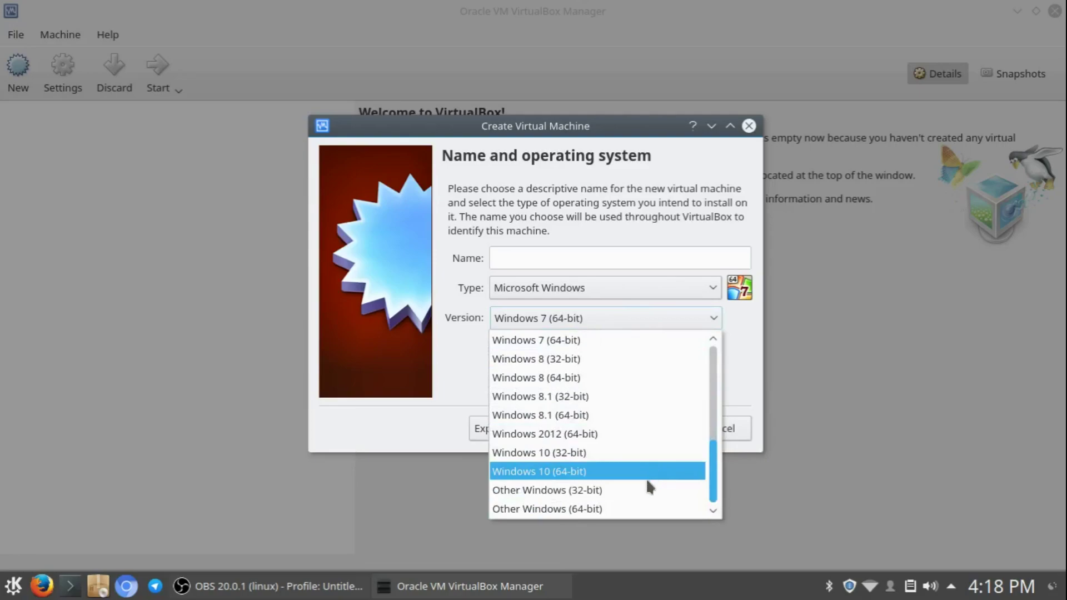
{"action": "scroll", "coordinate": [623, 348], "scroll_direction": "up", "scroll_amount": 5}
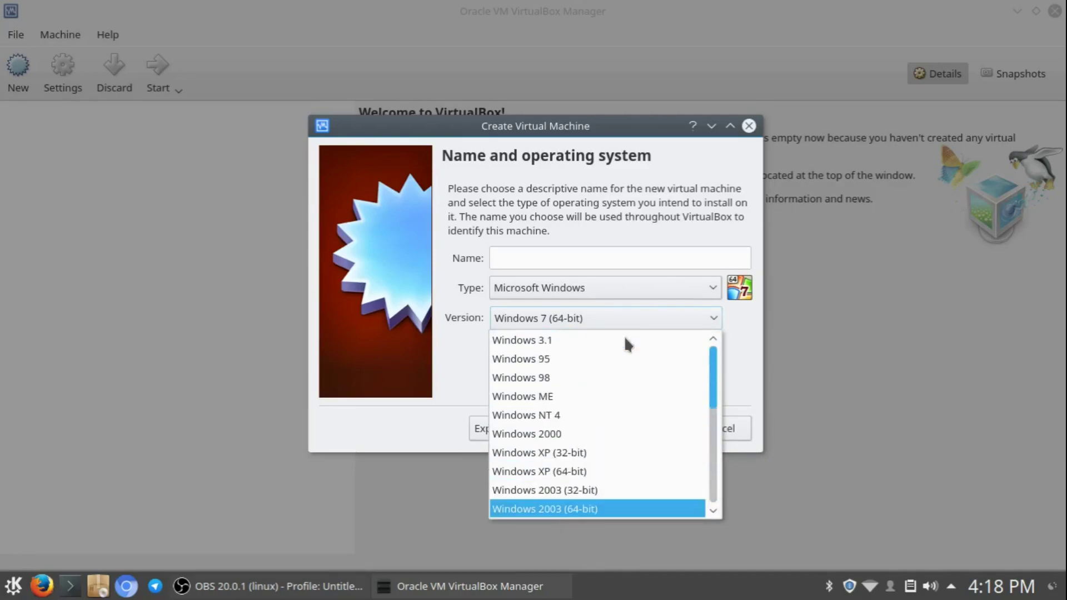
{"action": "scroll", "coordinate": [625, 337], "scroll_direction": "down", "scroll_amount": 2}
{"action": "scroll", "coordinate": [622, 351], "scroll_direction": "up", "scroll_amount": 2}
{"action": "scroll", "coordinate": [622, 351], "scroll_direction": "down", "scroll_amount": 5}
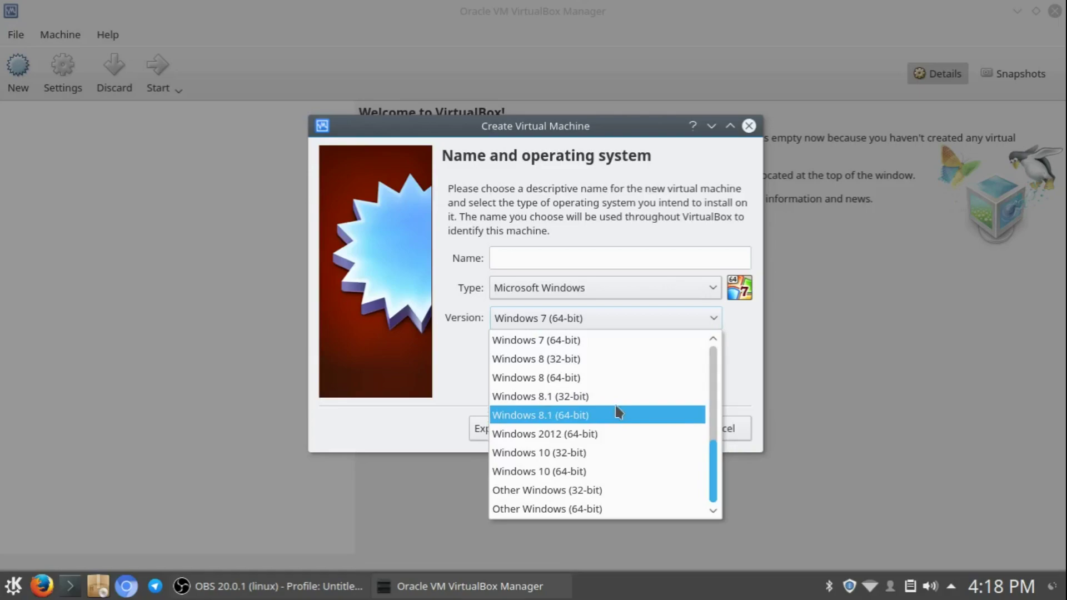
{"action": "scroll", "coordinate": [611, 373], "scroll_direction": "up", "scroll_amount": 2}
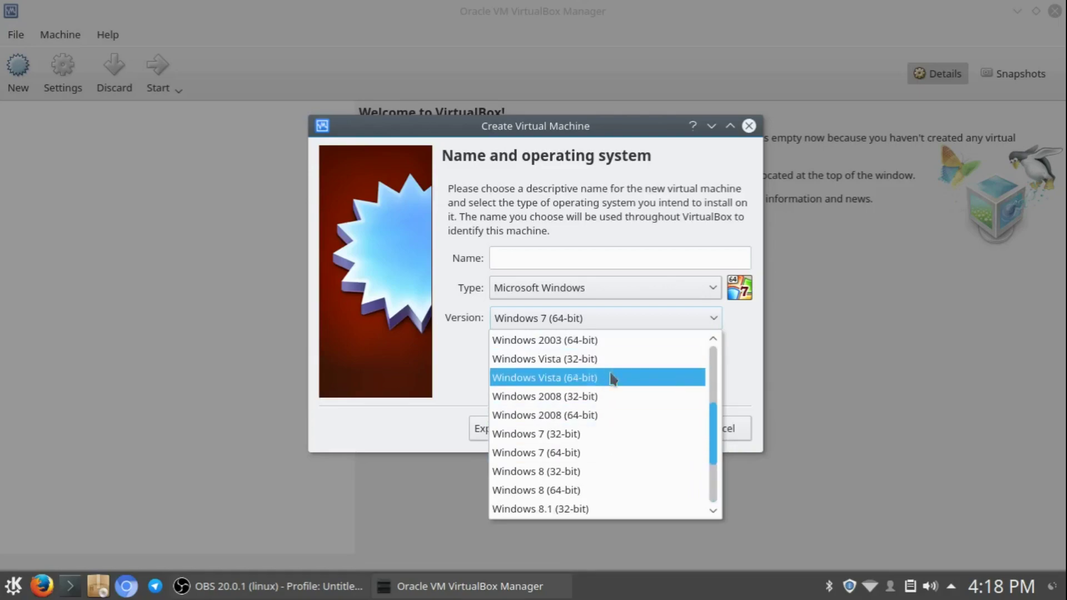
{"action": "scroll", "coordinate": [624, 383], "scroll_direction": "up", "scroll_amount": 1}
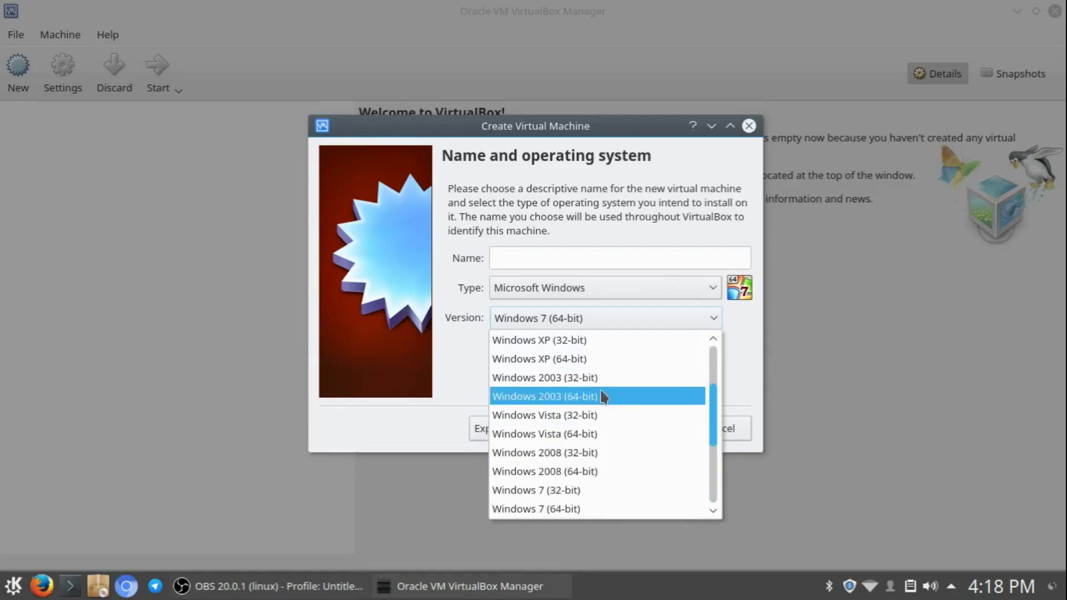
{"action": "scroll", "coordinate": [617, 373], "scroll_direction": "up", "scroll_amount": 1}
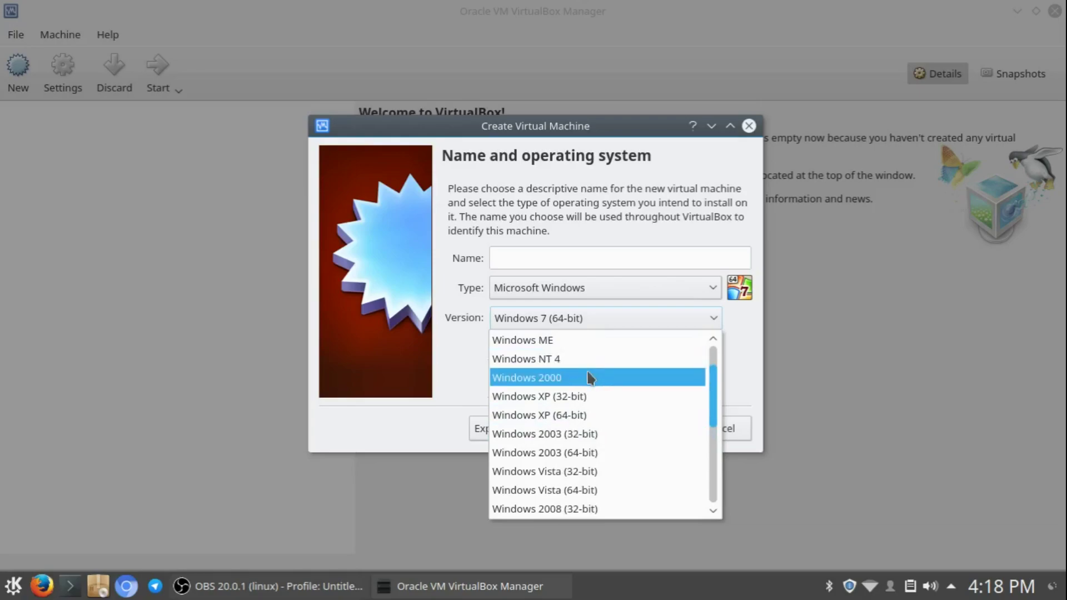
{"action": "scroll", "coordinate": [587, 350], "scroll_direction": "up", "scroll_amount": 1}
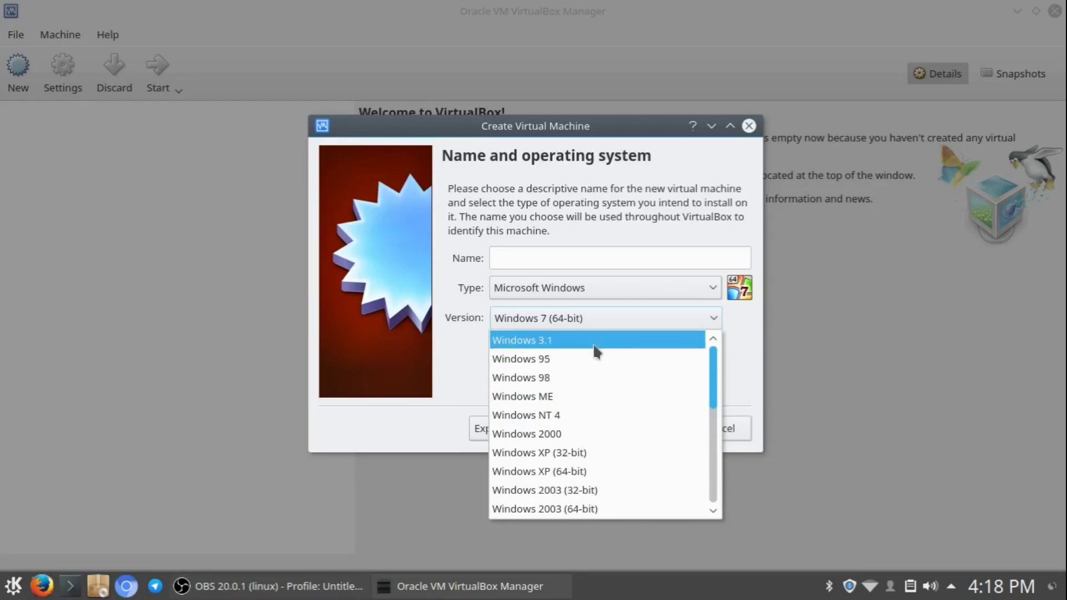
{"action": "key", "text": "Escape"}
{"action": "left_click", "coordinate": [619, 321]}
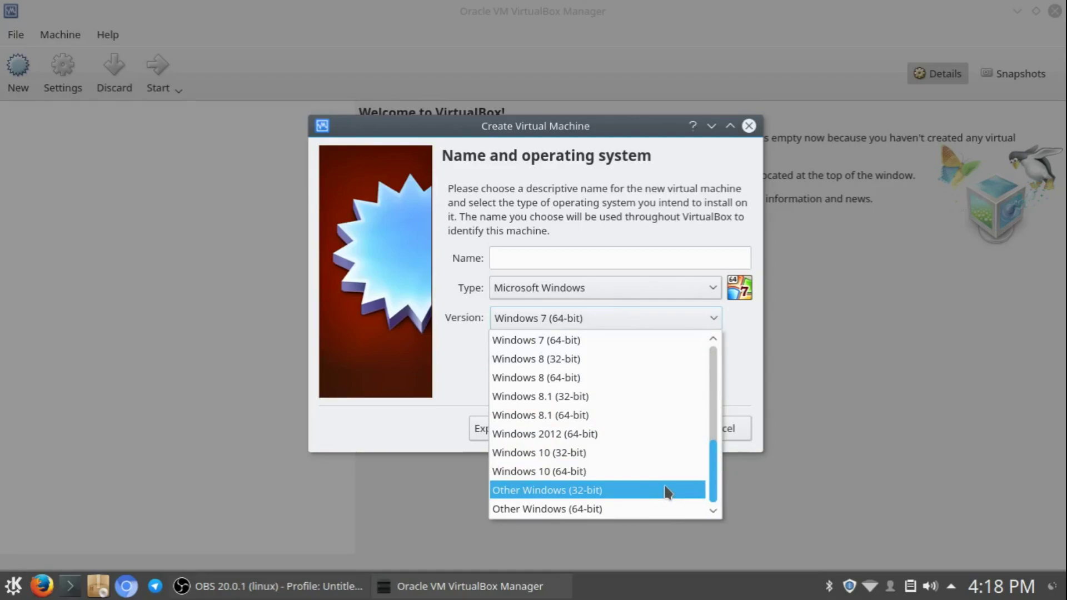
{"action": "left_click", "coordinate": [742, 358]}
Set the operating system type to Linux and, after reviewing the listed distributions, the version to Other Linux (64-bit)
{"action": "left_click", "coordinate": [661, 286]}
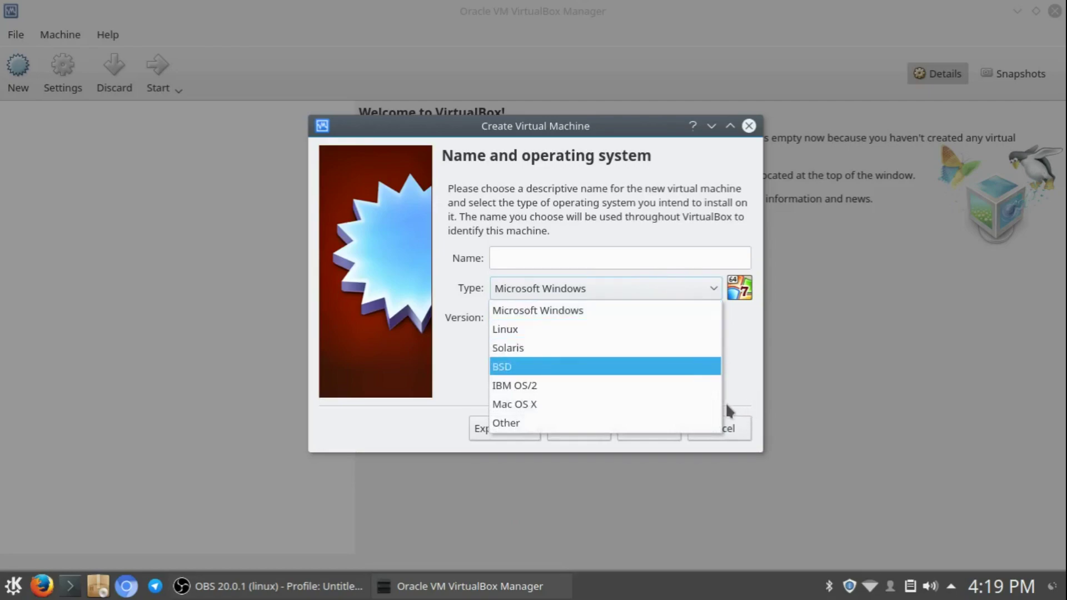
{"action": "left_click", "coordinate": [565, 330]}
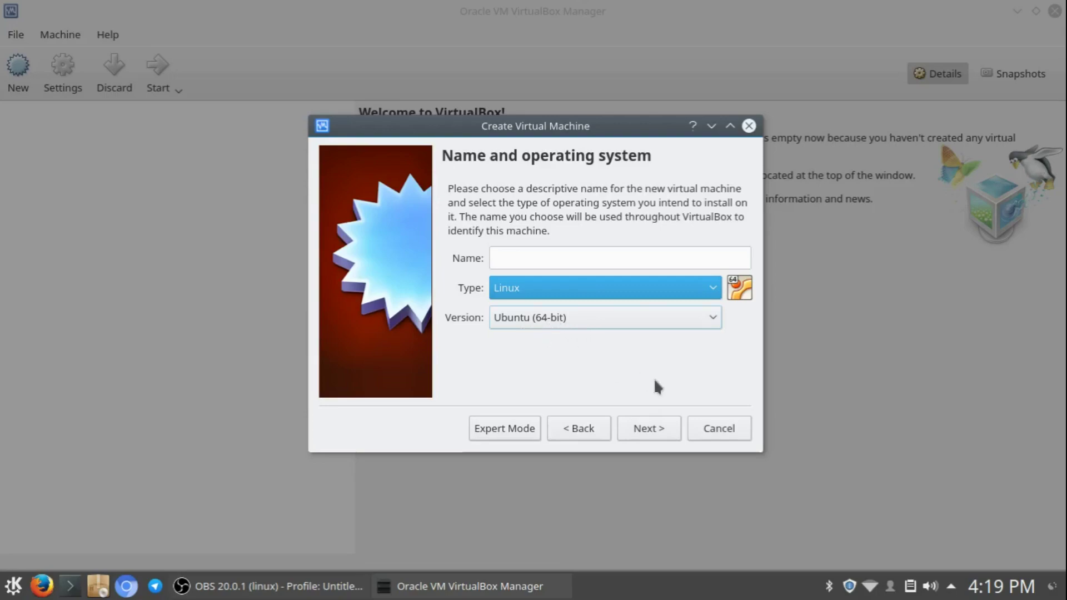
{"action": "left_click", "coordinate": [577, 317]}
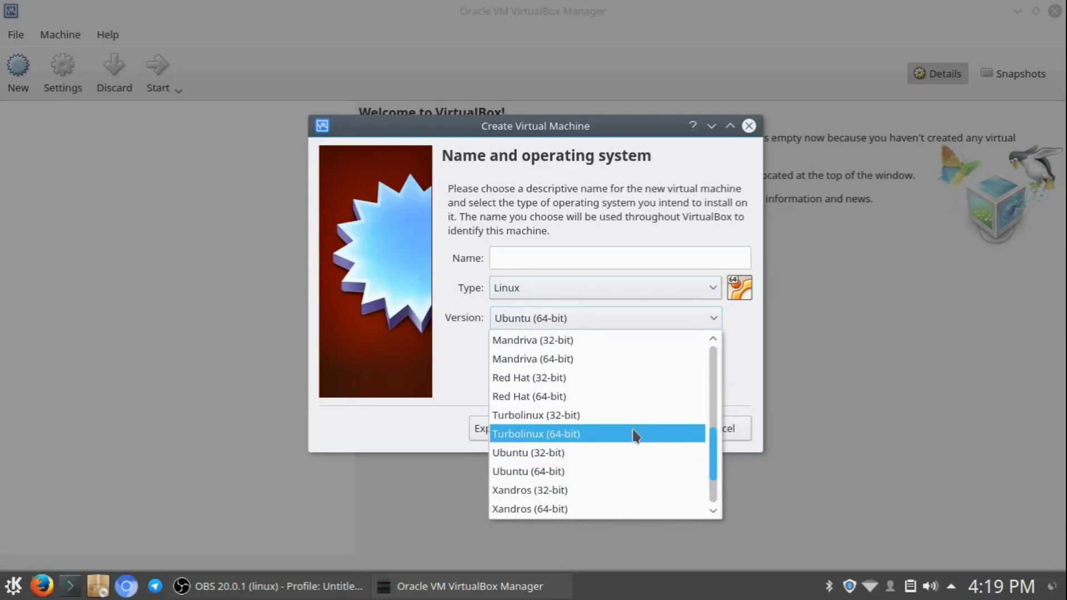
{"action": "scroll", "coordinate": [635, 436], "scroll_direction": "up", "scroll_amount": 2}
{"action": "scroll", "coordinate": [633, 430], "scroll_direction": "up", "scroll_amount": 3}
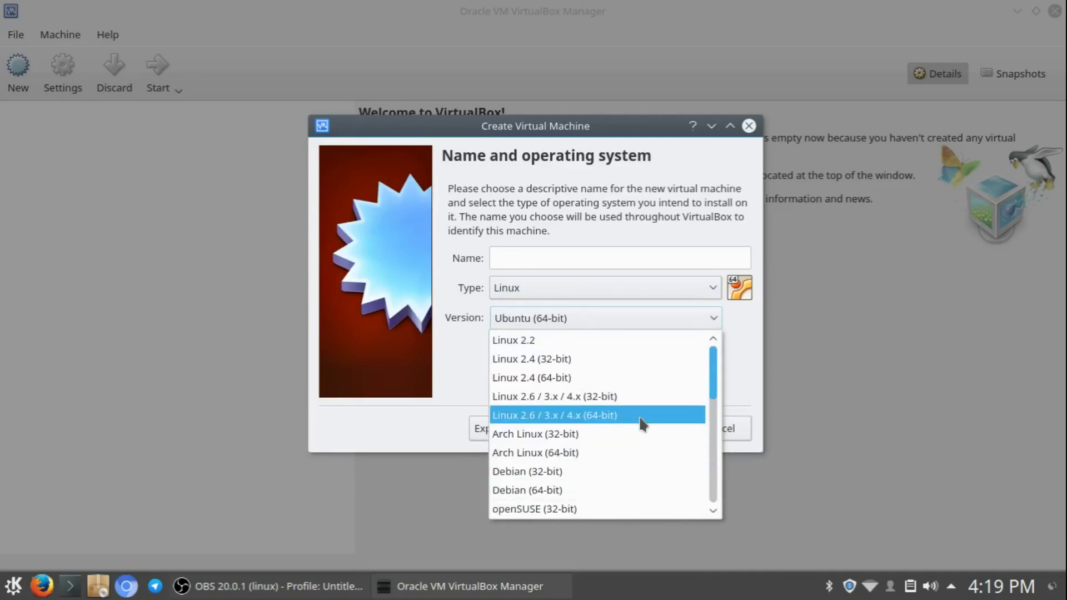
{"action": "scroll", "coordinate": [642, 424], "scroll_direction": "down", "scroll_amount": 6}
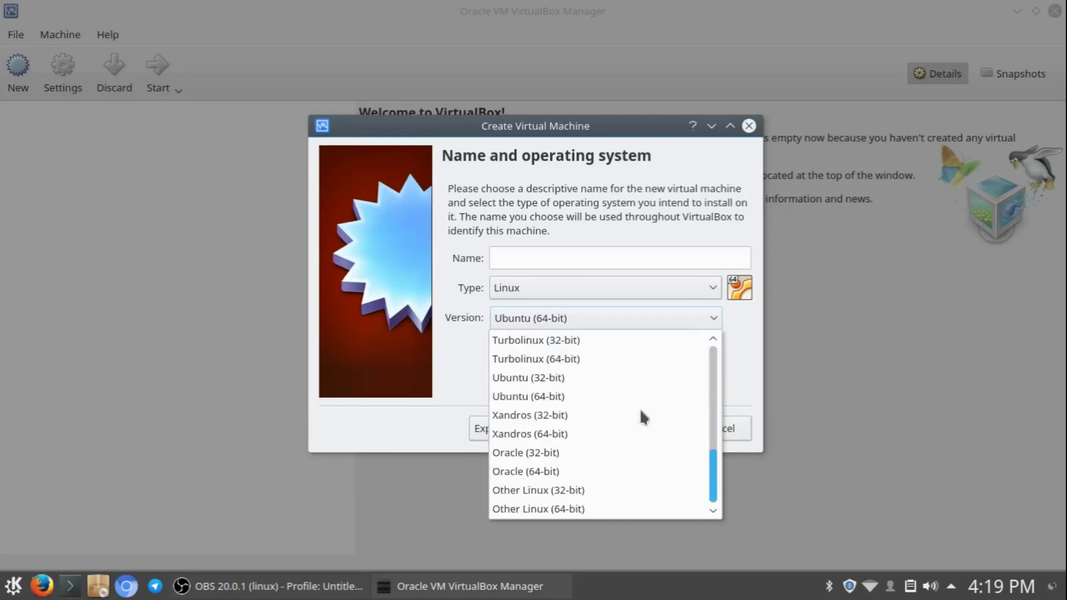
{"action": "scroll", "coordinate": [564, 371], "scroll_direction": "up", "scroll_amount": 6}
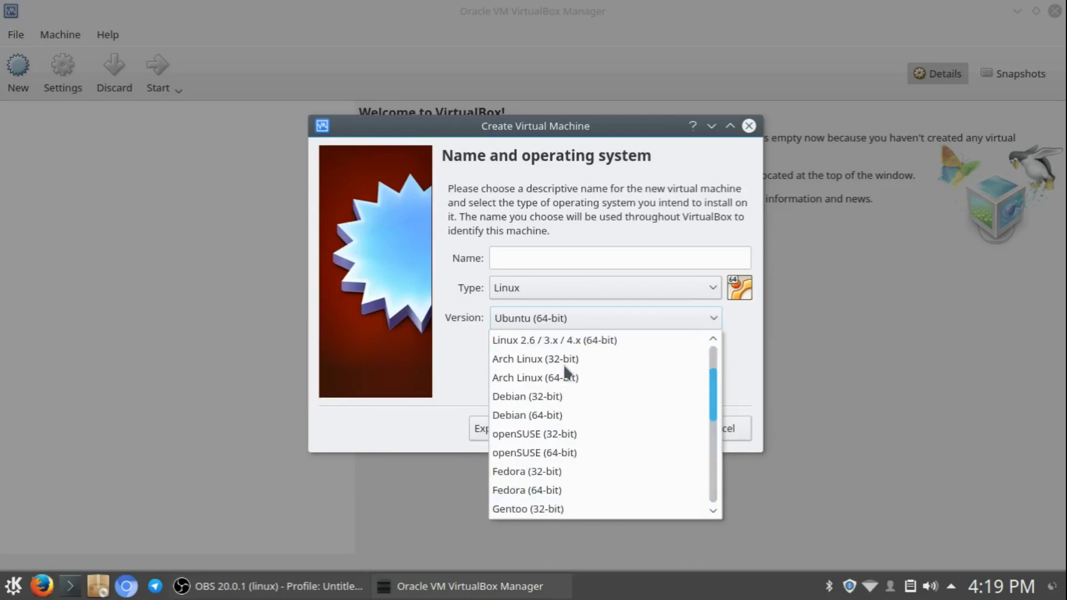
{"action": "scroll", "coordinate": [564, 365], "scroll_direction": "up", "scroll_amount": 1}
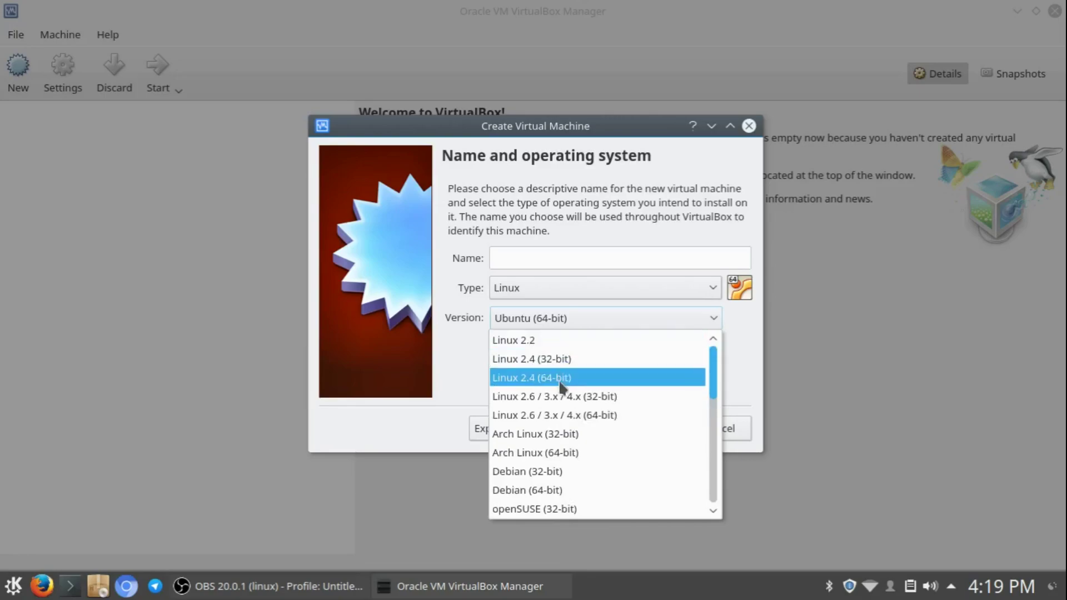
{"action": "scroll", "coordinate": [591, 434], "scroll_direction": "down", "scroll_amount": 1}
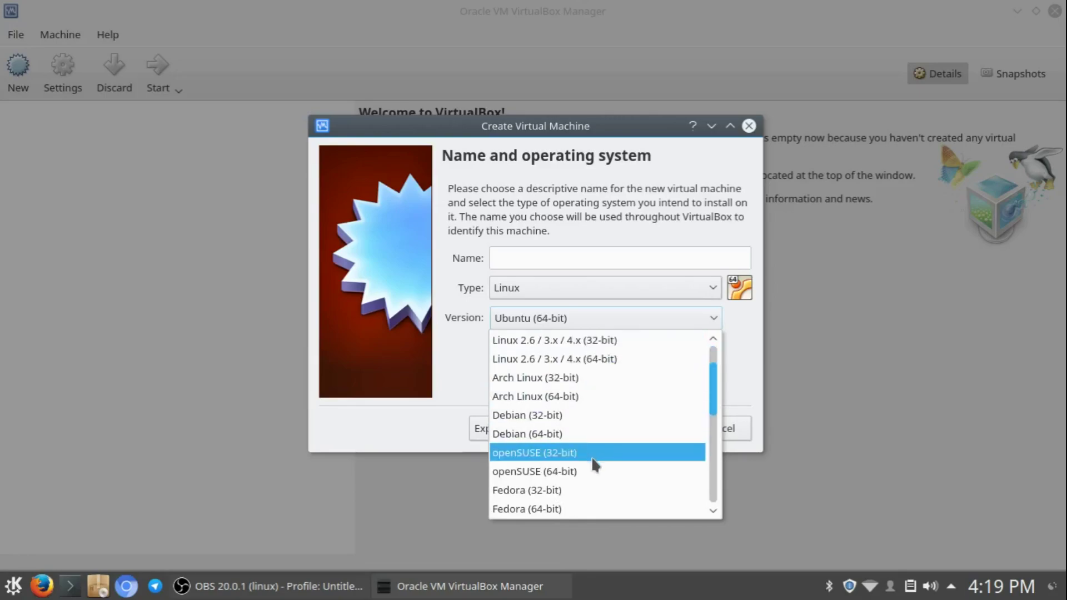
{"action": "scroll", "coordinate": [567, 486], "scroll_direction": "down", "scroll_amount": 2}
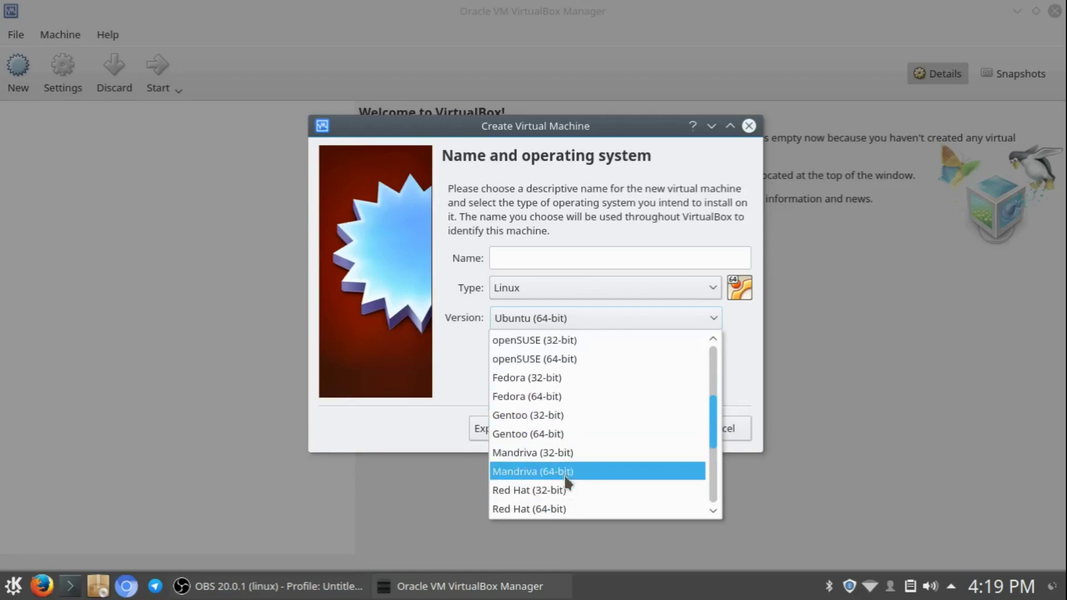
{"action": "scroll", "coordinate": [578, 484], "scroll_direction": "down", "scroll_amount": 2}
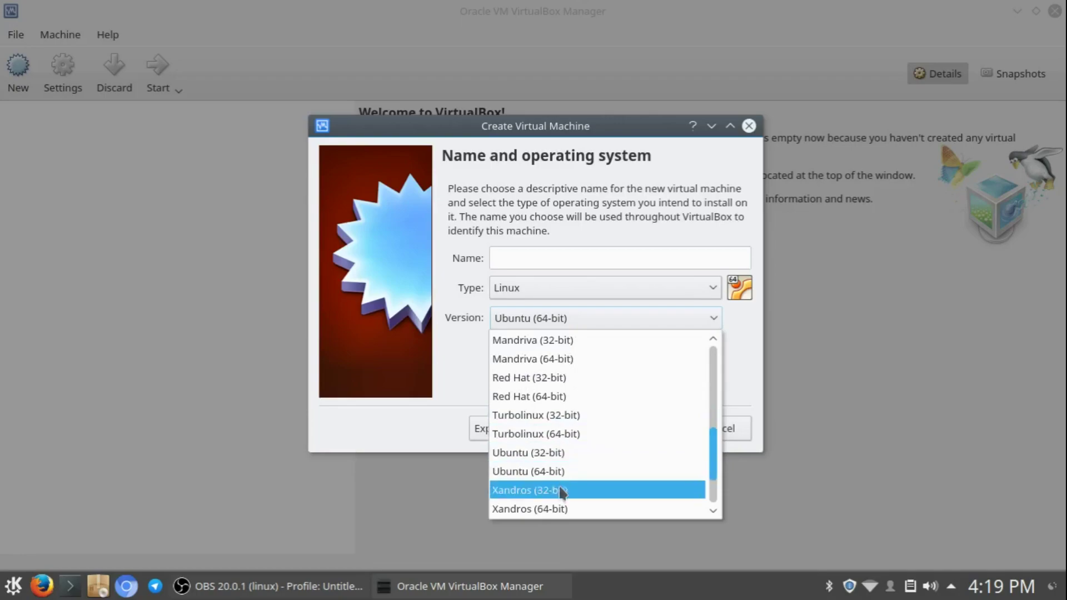
{"action": "scroll", "coordinate": [567, 490], "scroll_direction": "down", "scroll_amount": 2}
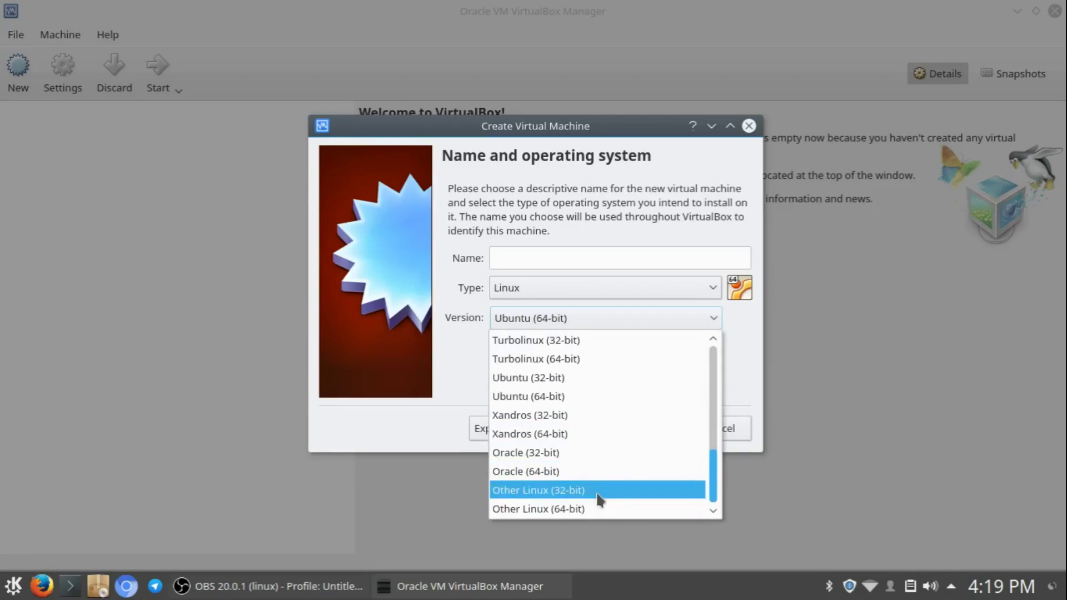
{"action": "scroll", "coordinate": [572, 489], "scroll_direction": "up", "scroll_amount": 4}
{"action": "scroll", "coordinate": [563, 471], "scroll_direction": "up", "scroll_amount": 3}
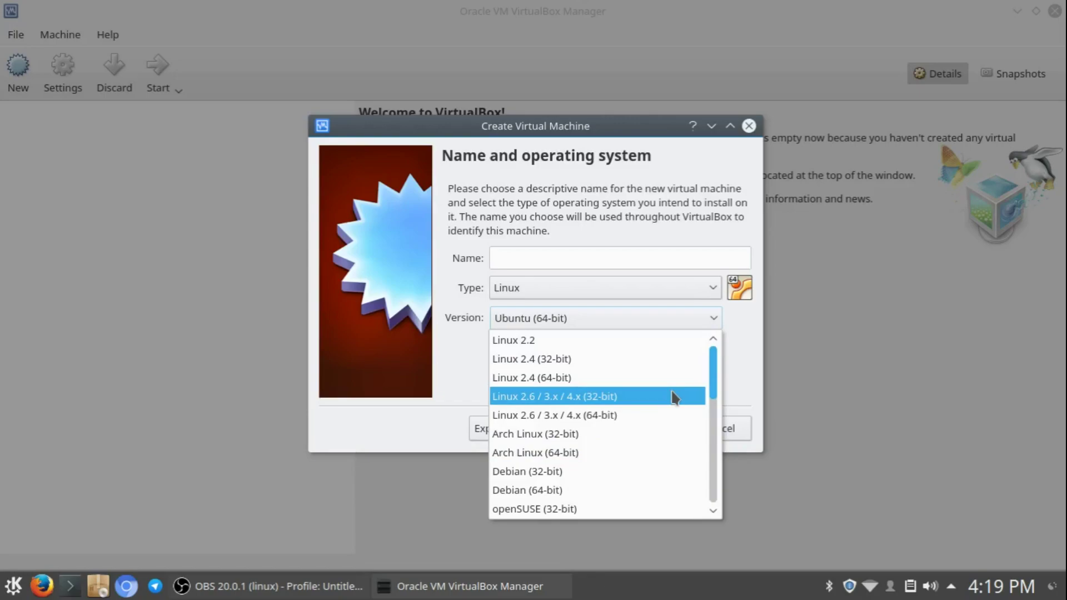
{"action": "scroll", "coordinate": [639, 406], "scroll_direction": "down", "scroll_amount": 6}
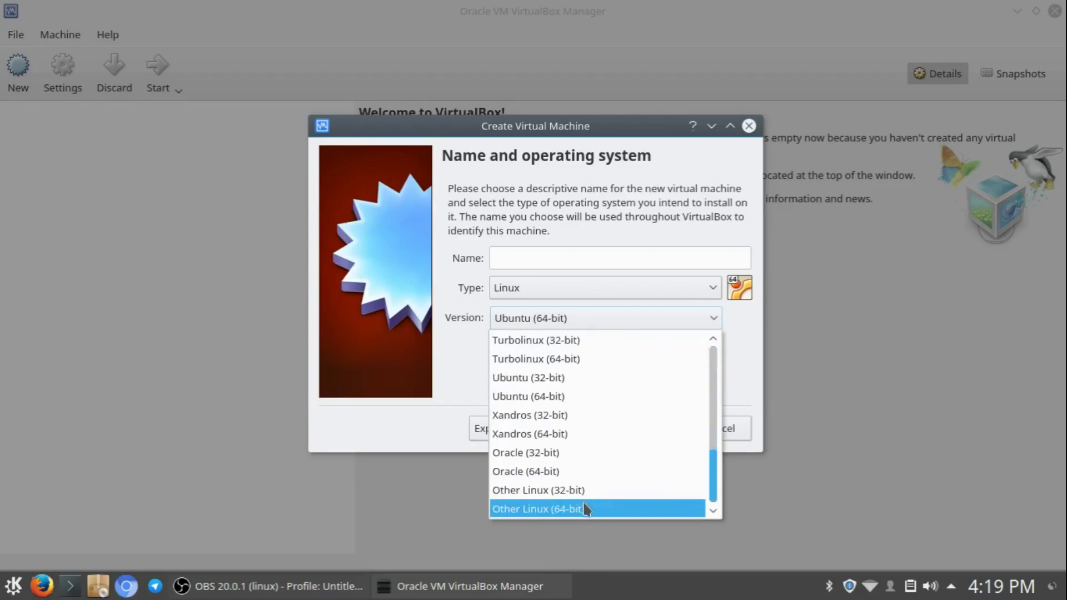
{"action": "scroll", "coordinate": [648, 431], "scroll_direction": "up", "scroll_amount": 2}
{"action": "scroll", "coordinate": [639, 439], "scroll_direction": "down", "scroll_amount": 2}
{"action": "left_click", "coordinate": [580, 514]}
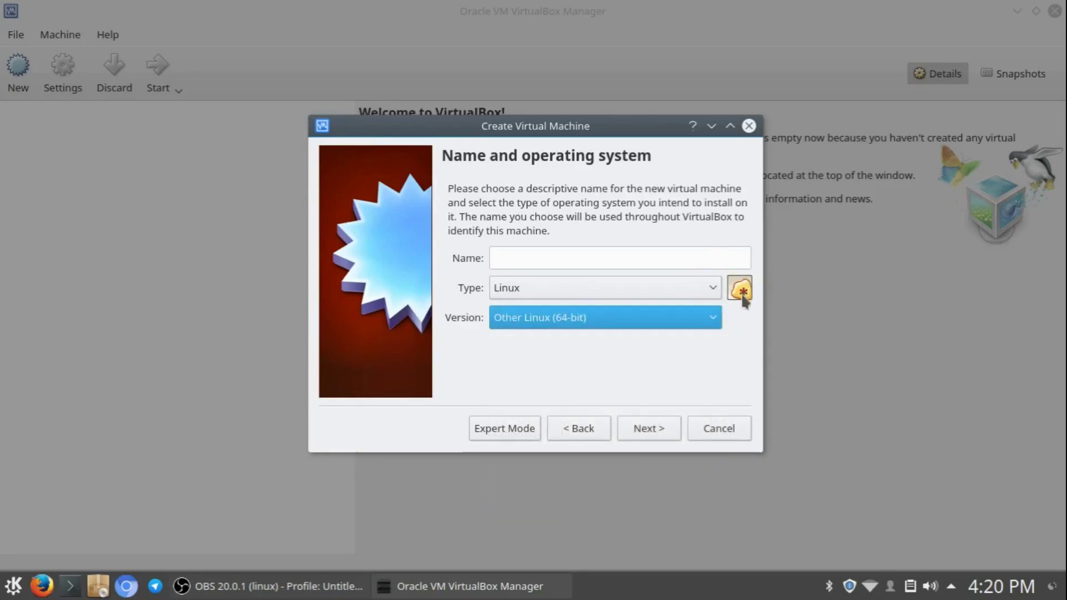
Name the virtual machine "Linux Mint 18.2 Cinnamon" and continue to the memory size settings
{"action": "left_click", "coordinate": [635, 258]}
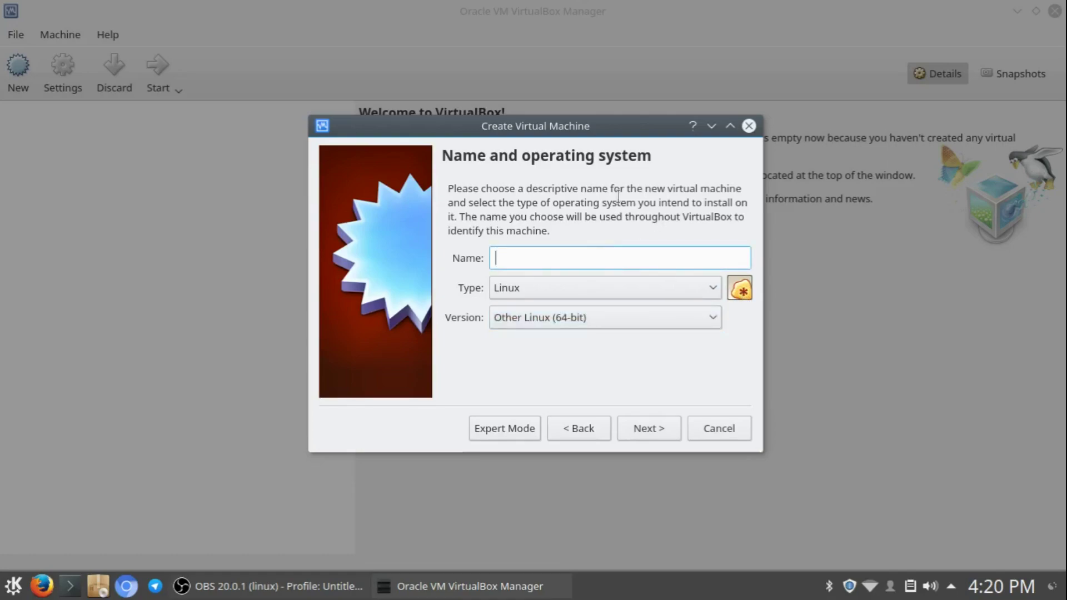
{"action": "type", "text": "Linux Mint"}
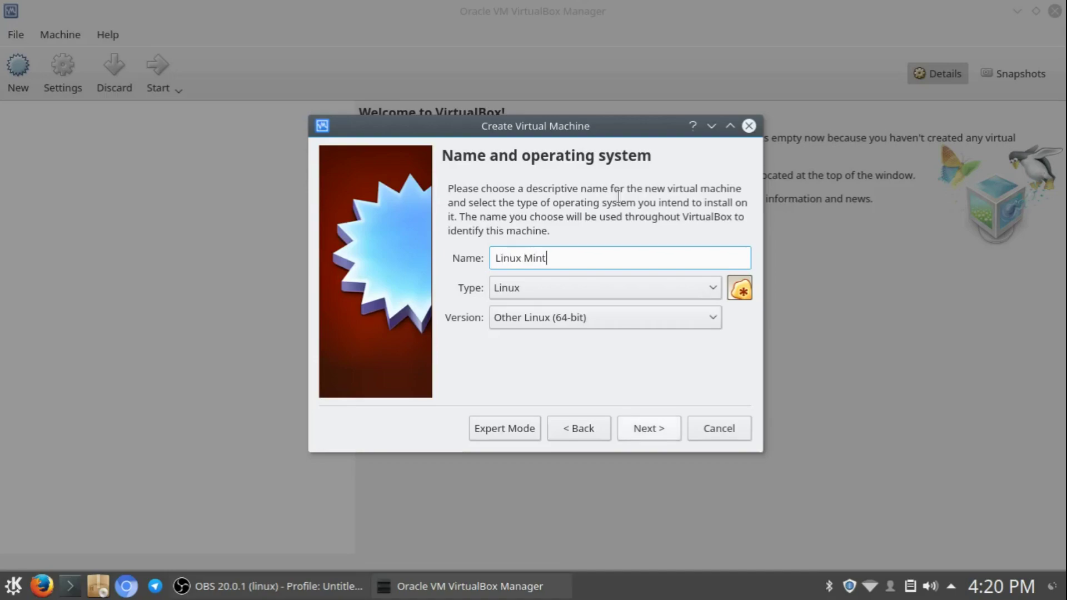
{"action": "key", "text": "ctrl+a"}
{"action": "key", "text": "BackSpace"}
{"action": "type", "text": "Bob"}
{"action": "key", "text": "ctrl+a"}
{"action": "key", "text": "BackSpace"}
{"action": "type", "text": "Linux Mint 18.2 Cinnamon"}
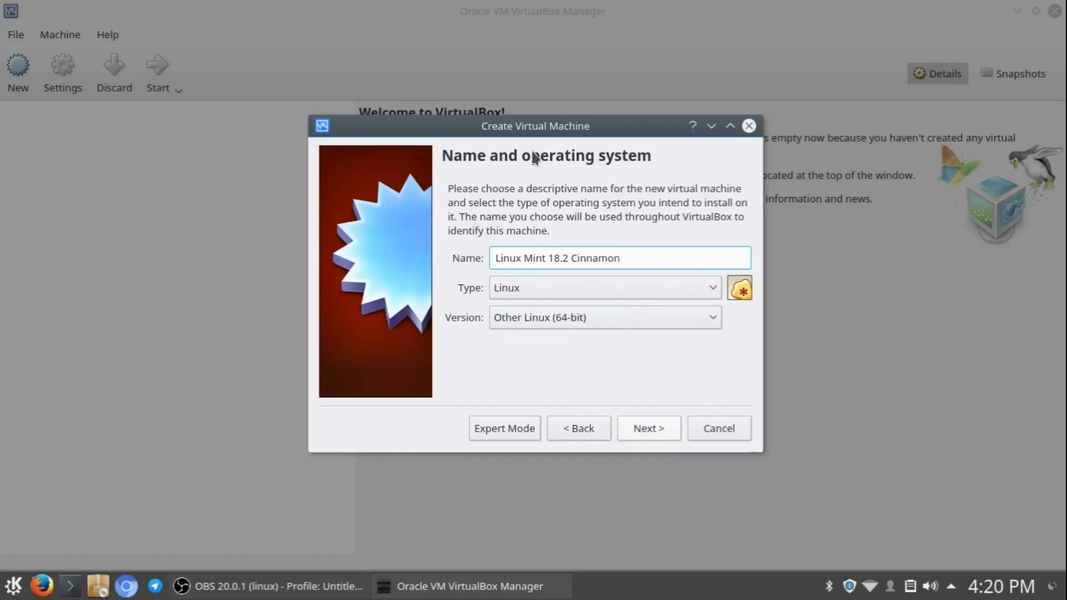
{"action": "left_click", "coordinate": [662, 430]}
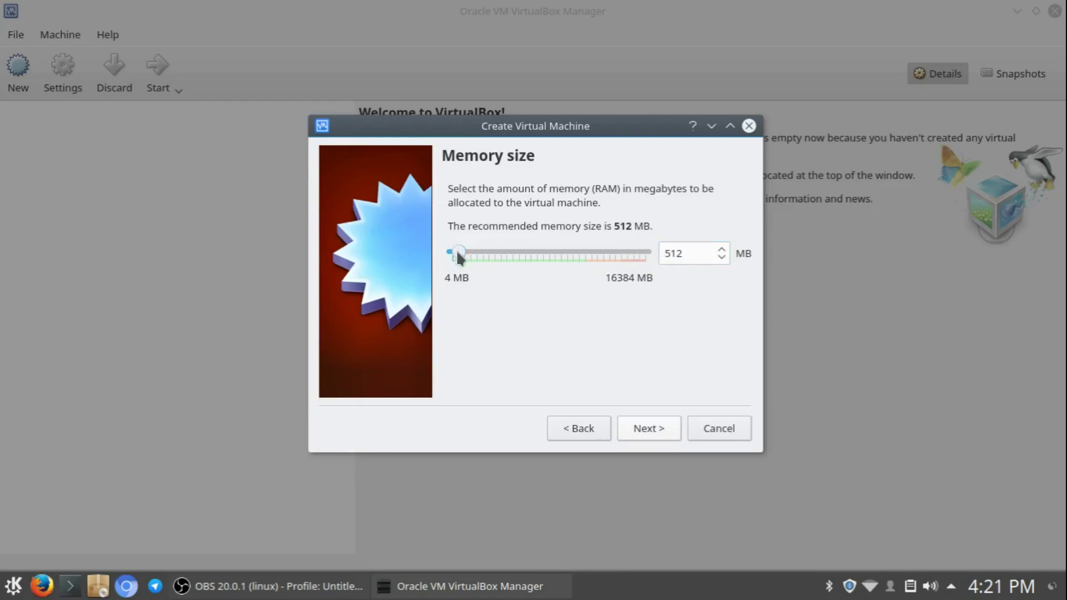
Increase the virtual machine's memory allocation above the recommended 512 MB and continue to the hard disk options
{"action": "left_click_drag", "start_coordinate": [459, 253], "coordinate": [502, 255]}
{"action": "mouse_move", "coordinate": [493, 254]}
{"action": "left_mouse_down"}
{"action": "mouse_move", "coordinate": [462, 250]}
{"action": "mouse_move", "coordinate": [503, 250]}
{"action": "left_mouse_up"}
{"action": "left_click", "coordinate": [636, 424]}
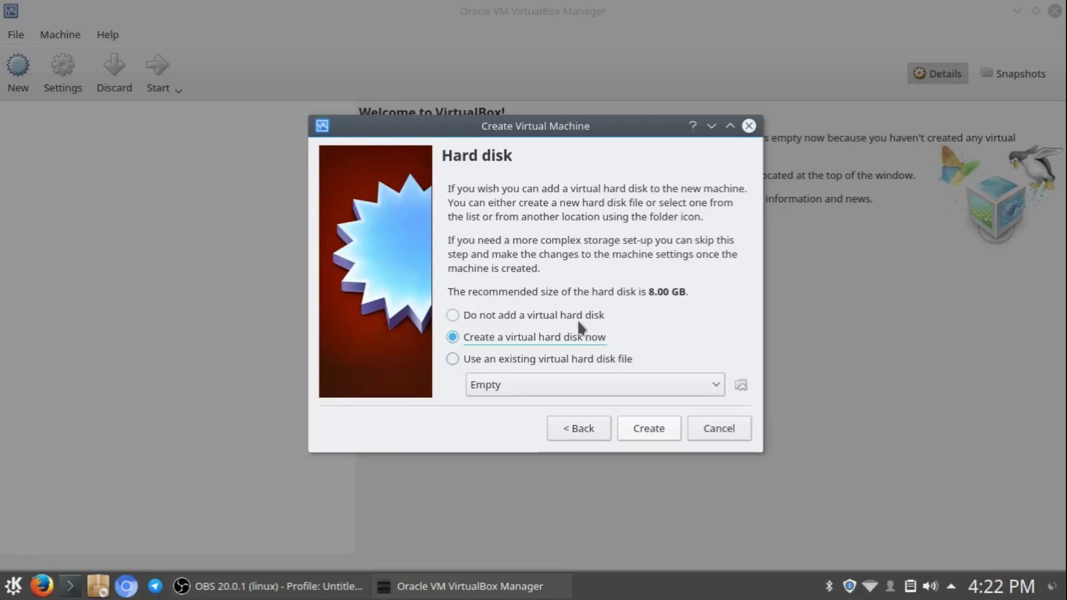
Compare the three virtual hard disk options and select Do not add a virtual hard disk
{"action": "left_click", "coordinate": [519, 315]}
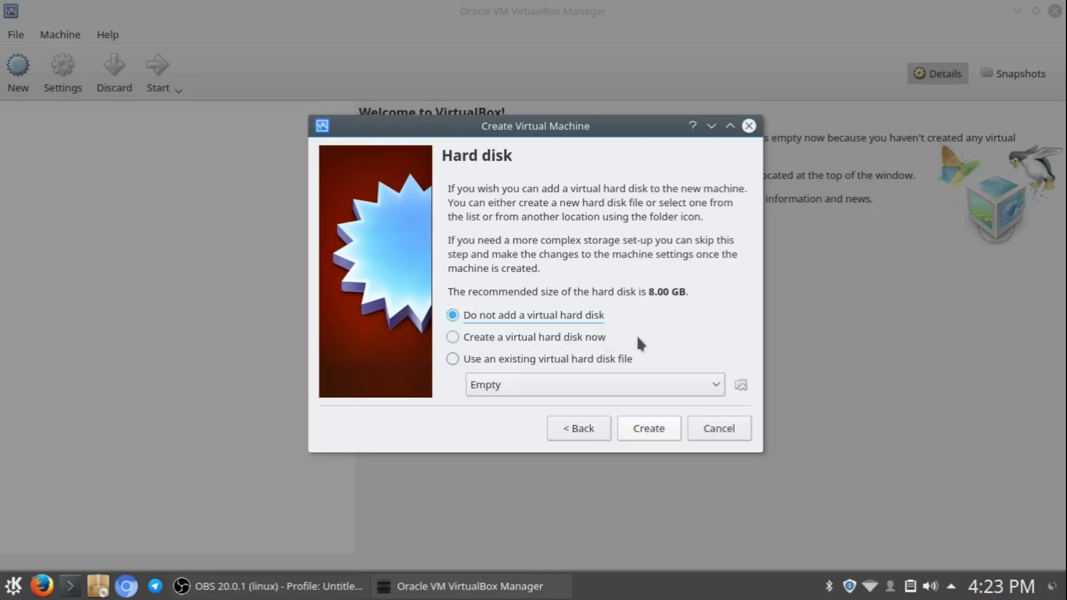
{"action": "left_click", "coordinate": [579, 337]}
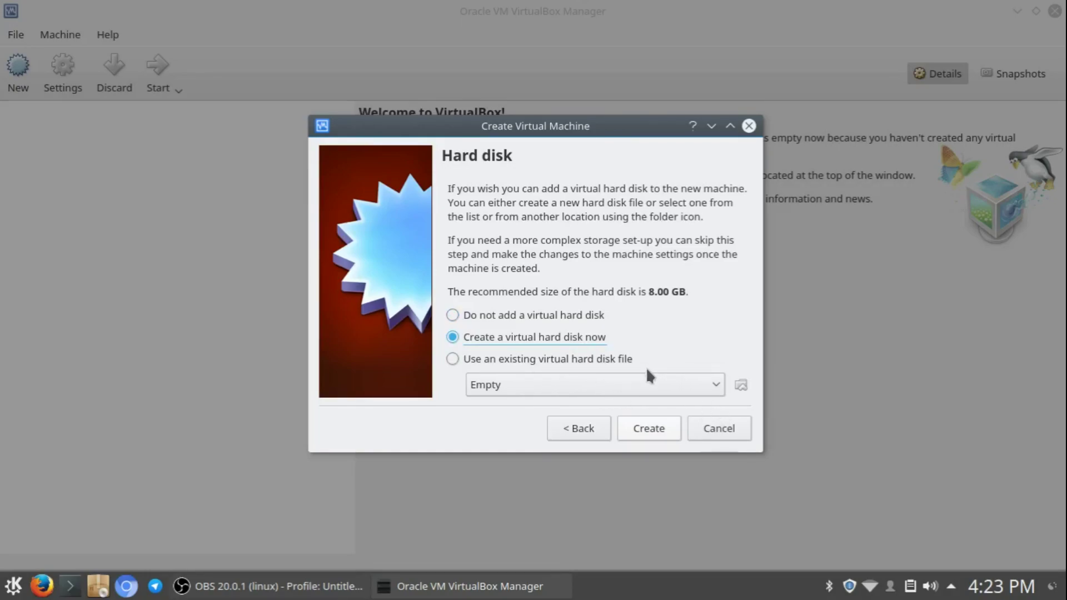
{"action": "left_click", "coordinate": [615, 362]}
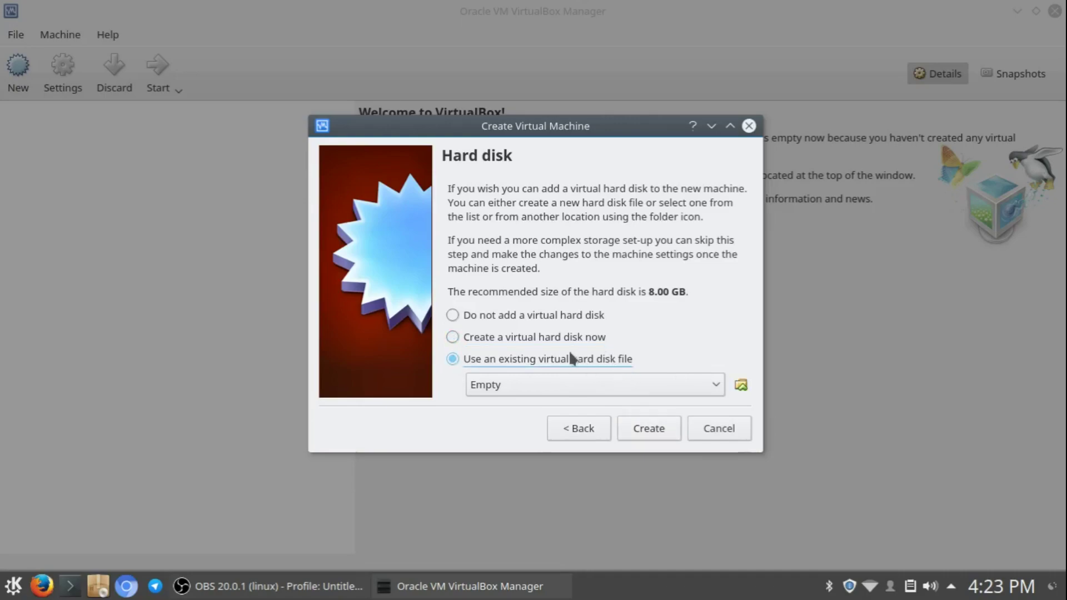
{"action": "left_click", "coordinate": [557, 340]}
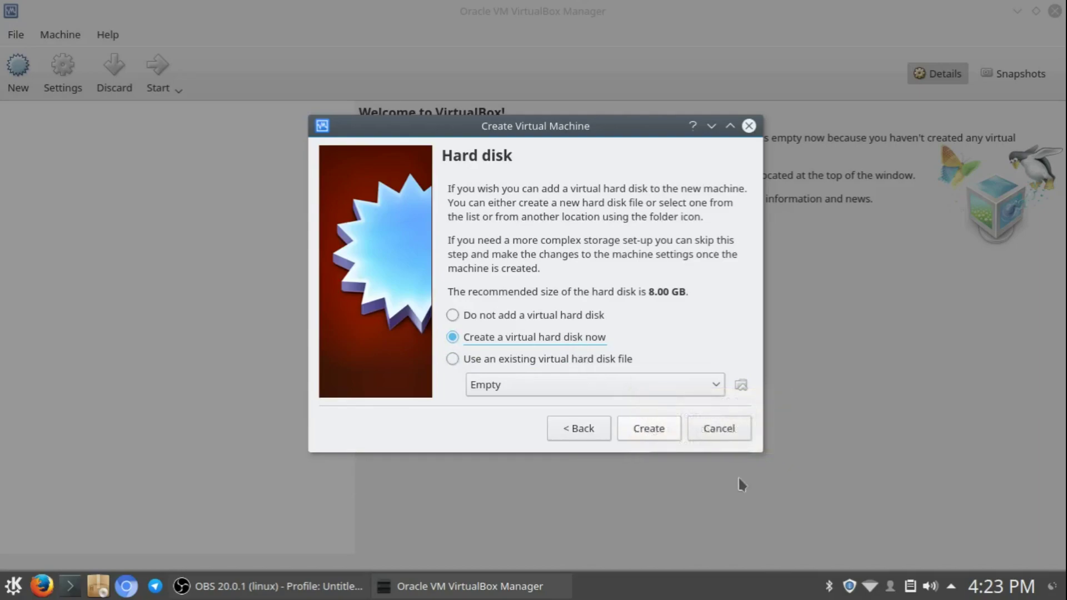
{"action": "left_click", "coordinate": [577, 315]}
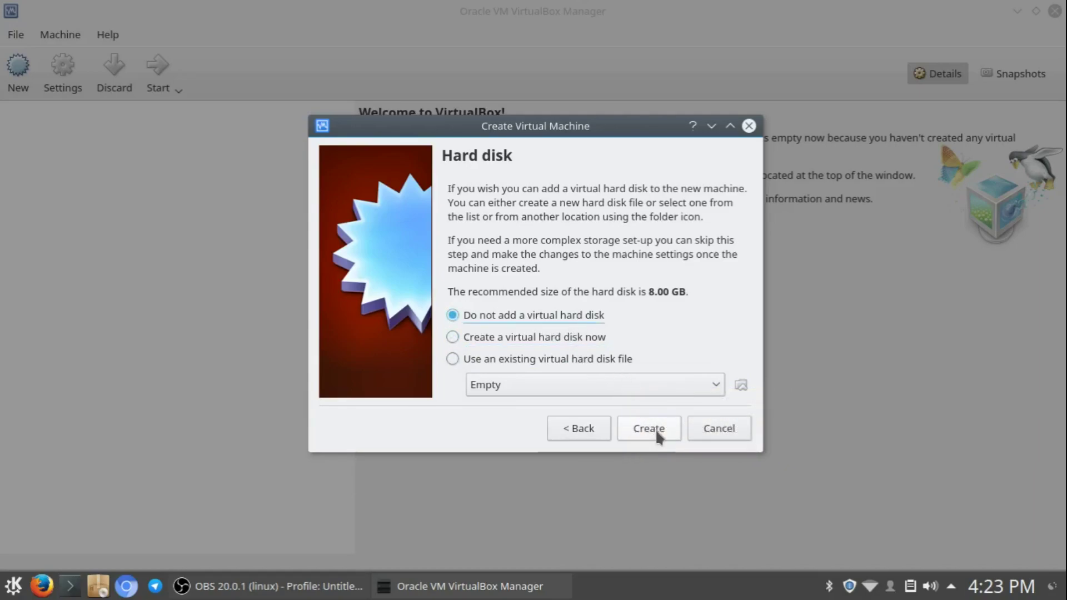
Switch the hard disk option to Create a virtual hard disk now and proceed to the new disk's setup
{"action": "left_click", "coordinate": [659, 431]}
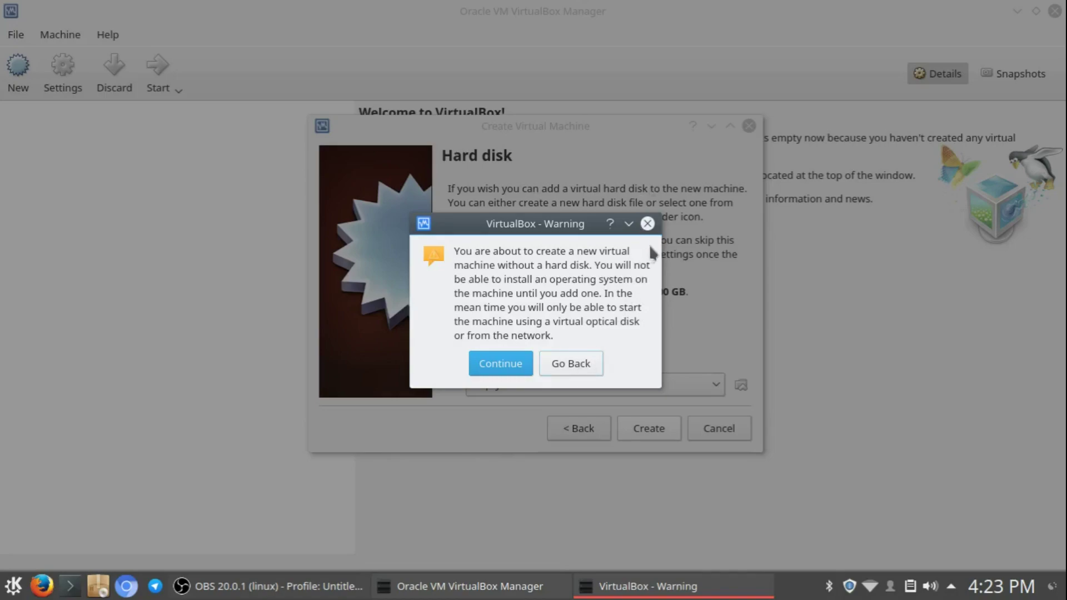
{"action": "left_click", "coordinate": [575, 364]}
{"action": "left_click", "coordinate": [495, 333]}
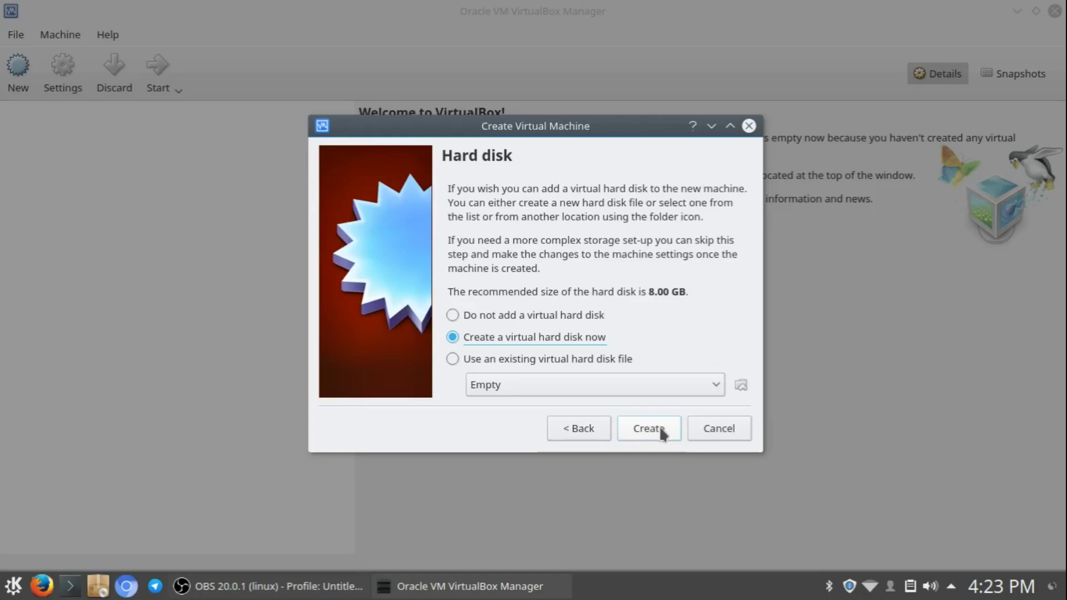
{"action": "left_click", "coordinate": [646, 427]}
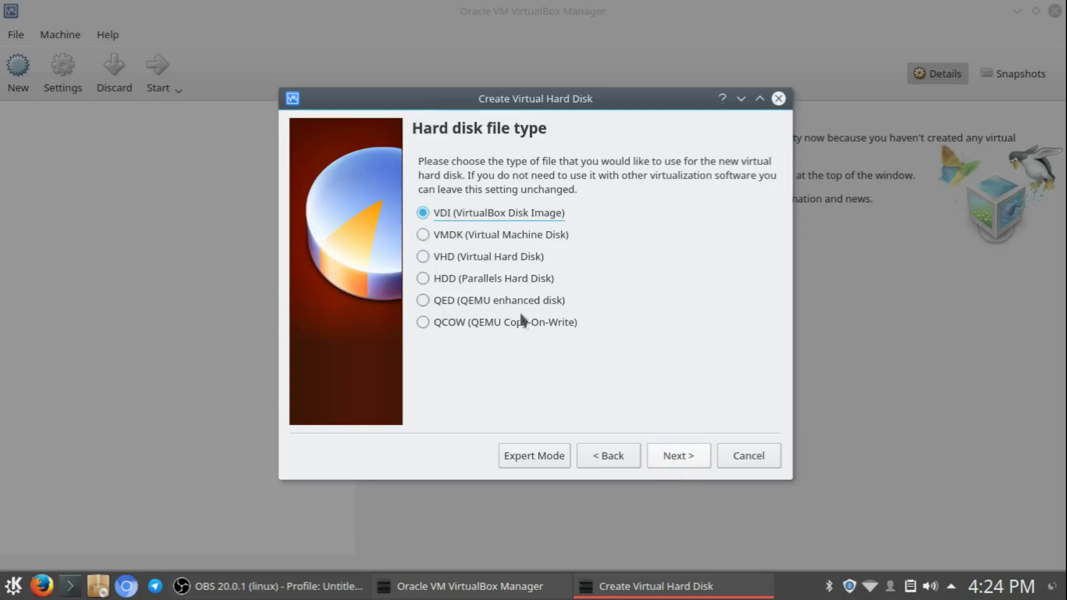
Keep VDI (VirtualBox Disk Image) as the hard disk file type and choose Fixed size storage
{"action": "left_click", "coordinate": [688, 454]}
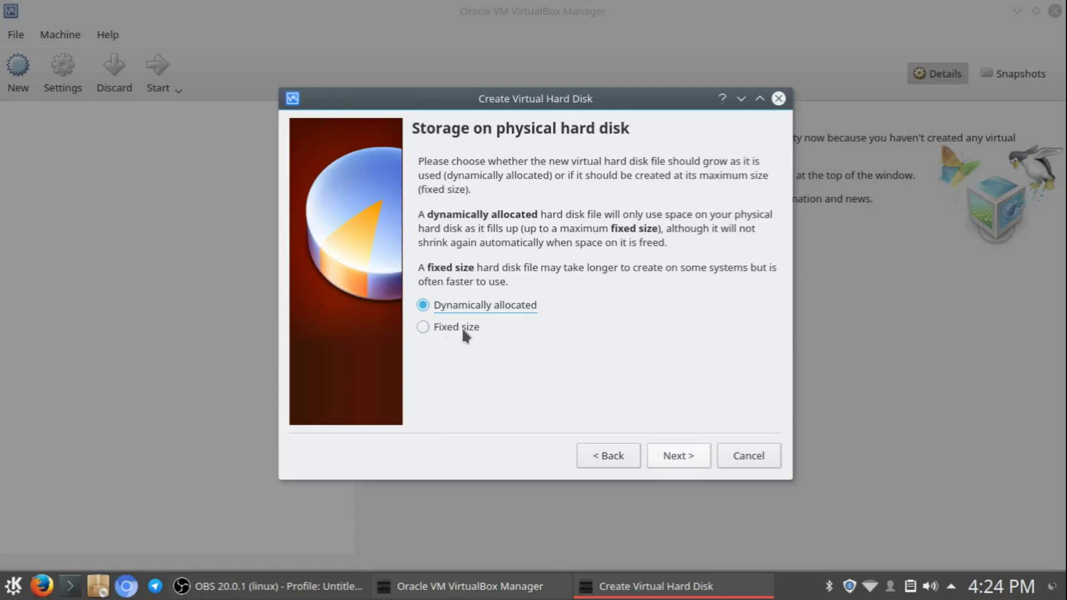
{"action": "left_click", "coordinate": [436, 326]}
{"action": "left_click", "coordinate": [692, 458]}
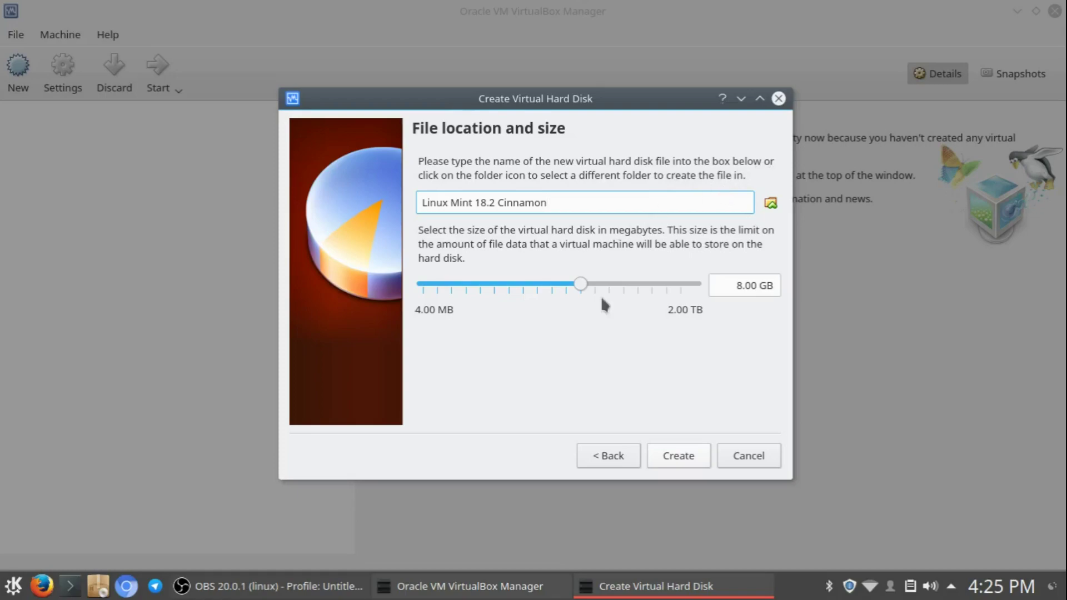
Set the virtual hard disk size to 10.32 GB and create the disk
{"action": "left_click_drag", "start_coordinate": [582, 285], "coordinate": [586, 285]}
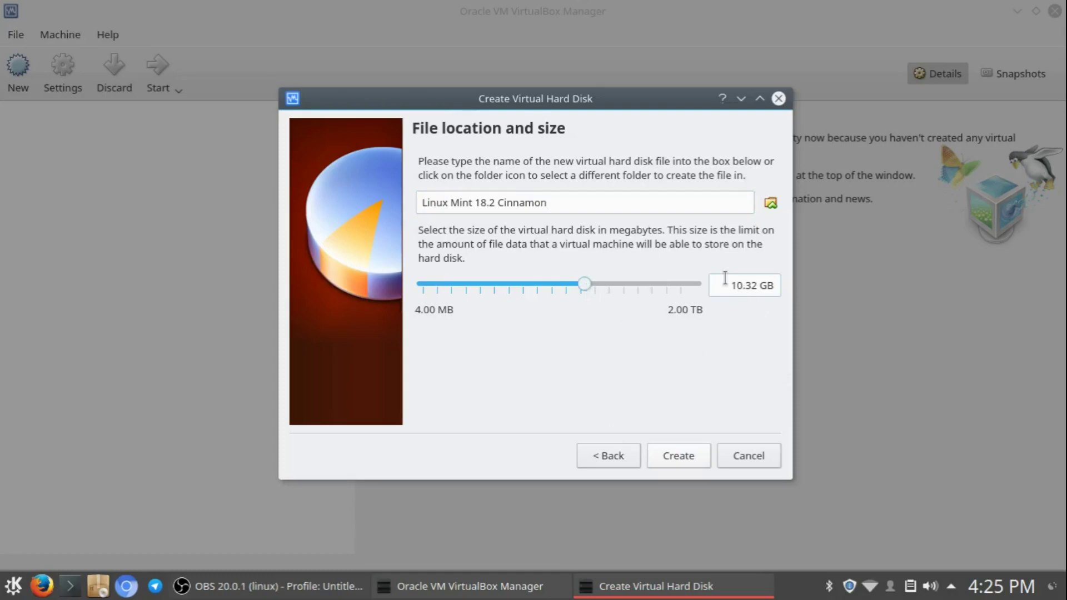
{"action": "mouse_move", "coordinate": [726, 278]}
{"action": "mouse_move", "coordinate": [585, 286]}
{"action": "left_mouse_down"}
{"action": "mouse_move", "coordinate": [709, 286]}
{"action": "mouse_move", "coordinate": [582, 288]}
{"action": "left_mouse_up"}
{"action": "mouse_move", "coordinate": [595, 288]}
{"action": "left_click", "coordinate": [695, 451]}
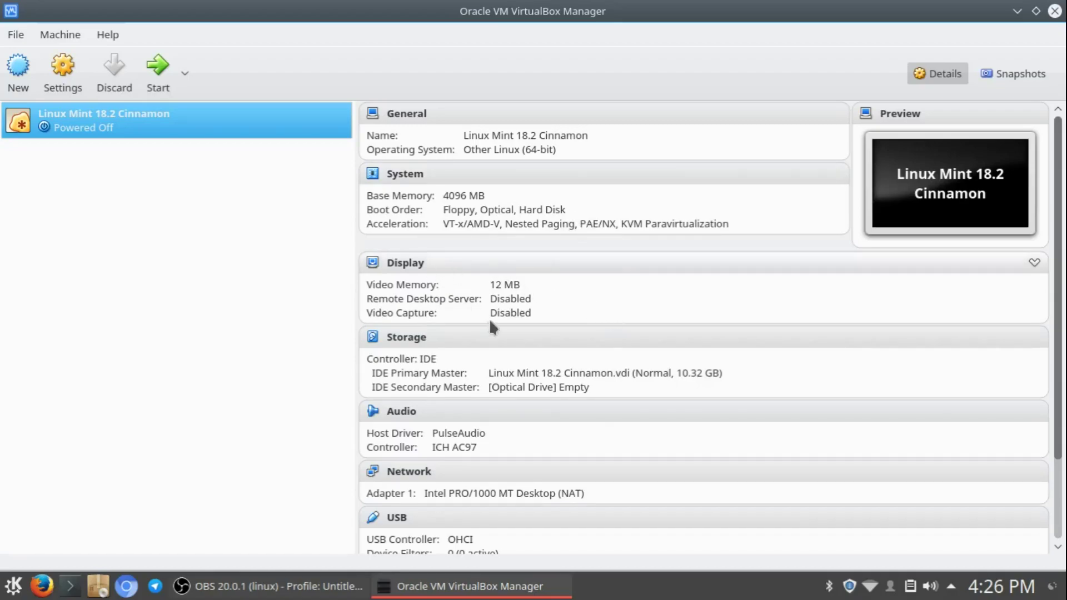
Set the virtual machine's video memory to 32 MB in its display settings
{"action": "left_click", "coordinate": [410, 265]}
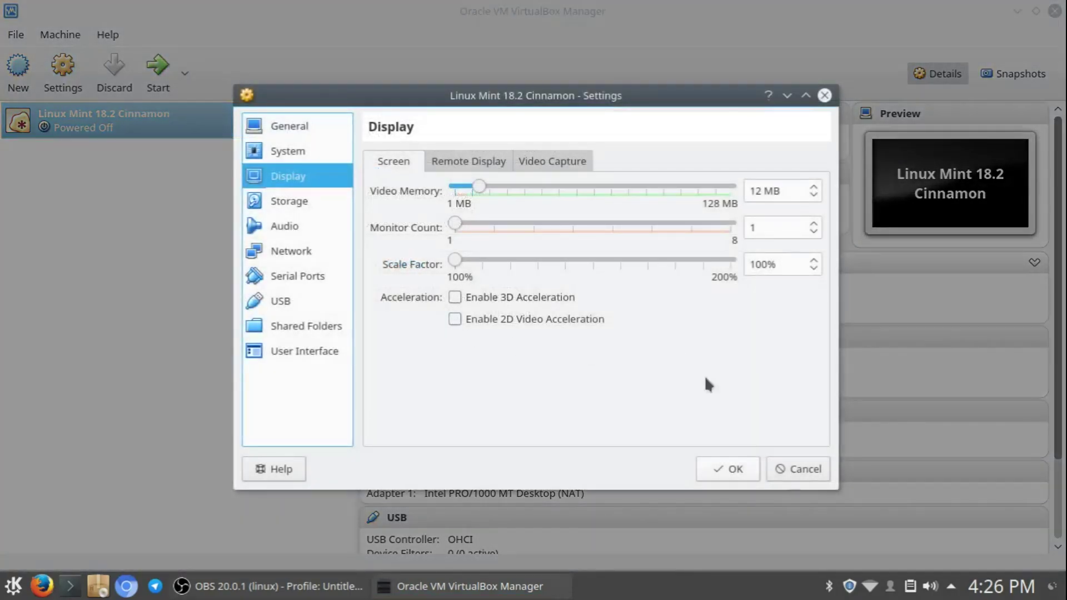
{"action": "left_click", "coordinate": [786, 469]}
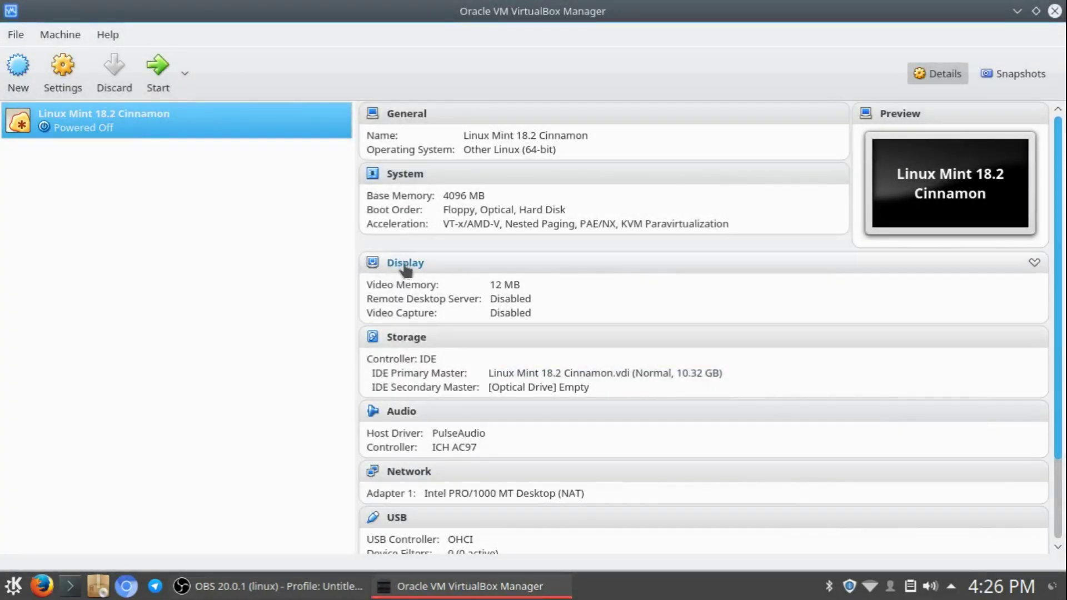
{"action": "left_click", "coordinate": [397, 266]}
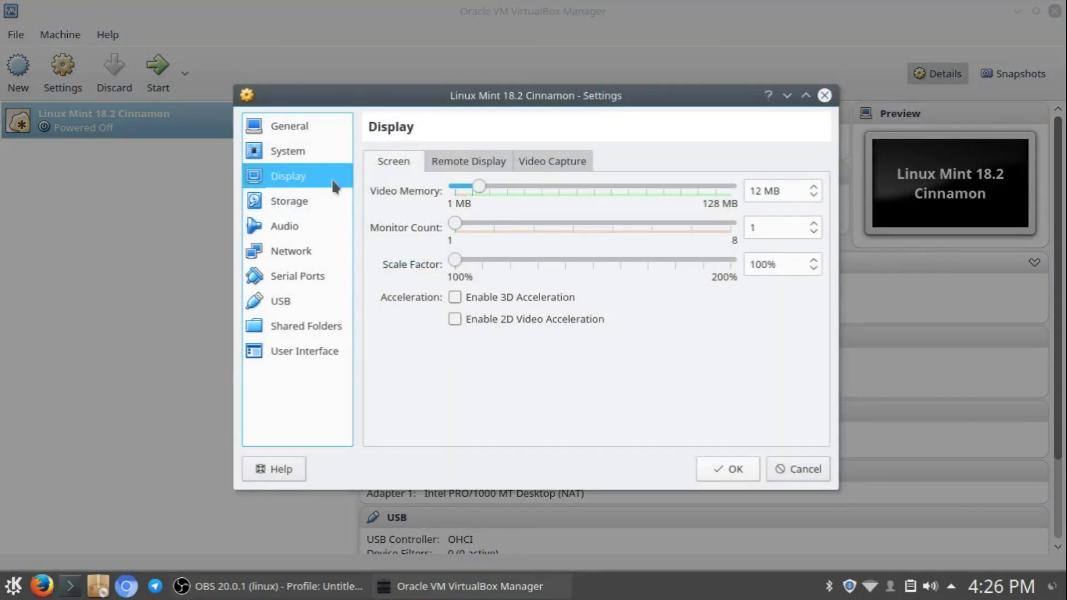
{"action": "left_click_drag", "start_coordinate": [479, 187], "coordinate": [521, 188]}
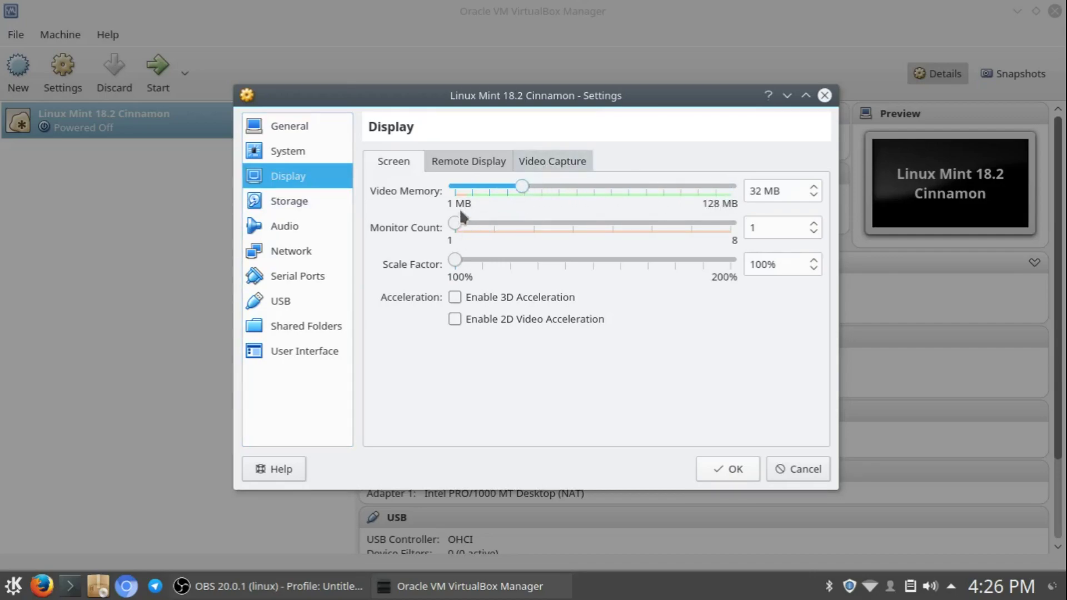
Review the remote display, video capture, motherboard, processor, acceleration and general settings, and save the machine's configuration
{"action": "left_click", "coordinate": [479, 160]}
{"action": "left_click", "coordinate": [548, 160]}
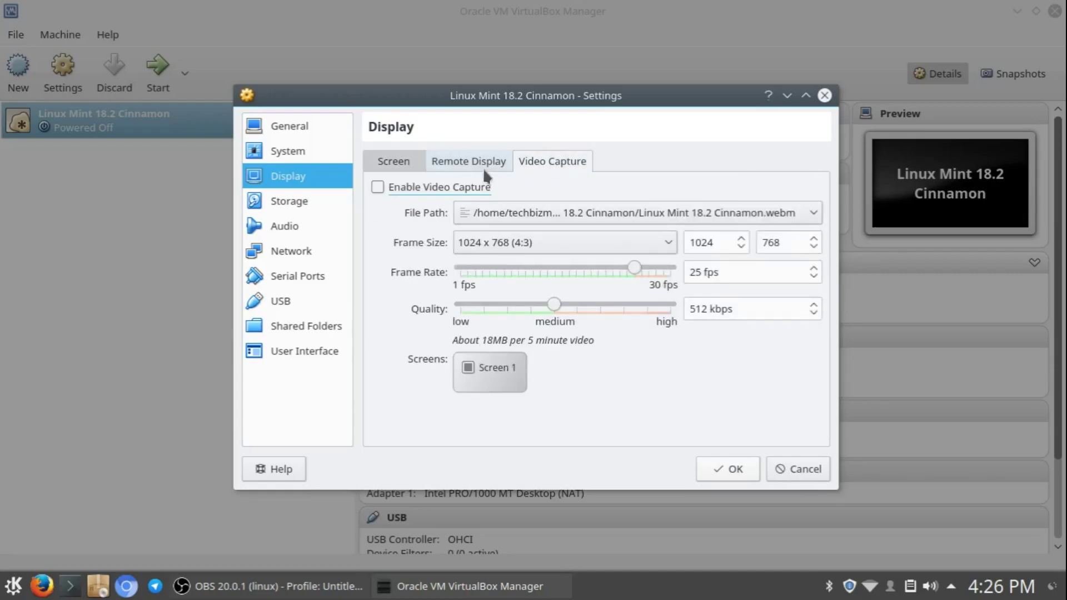
{"action": "left_click", "coordinate": [461, 158]}
{"action": "left_click", "coordinate": [398, 164]}
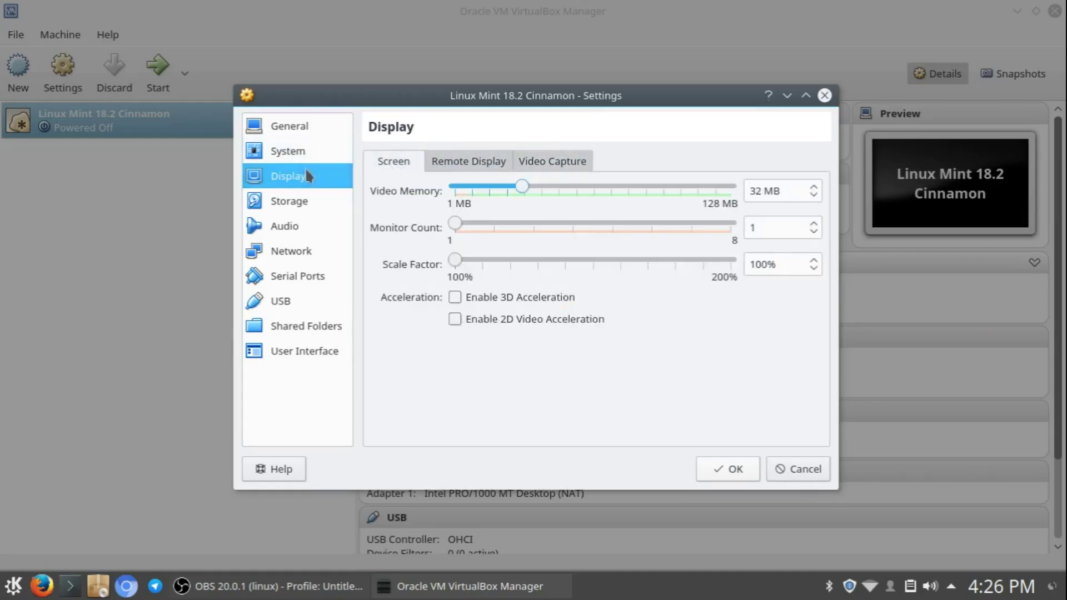
{"action": "left_click", "coordinate": [306, 147]}
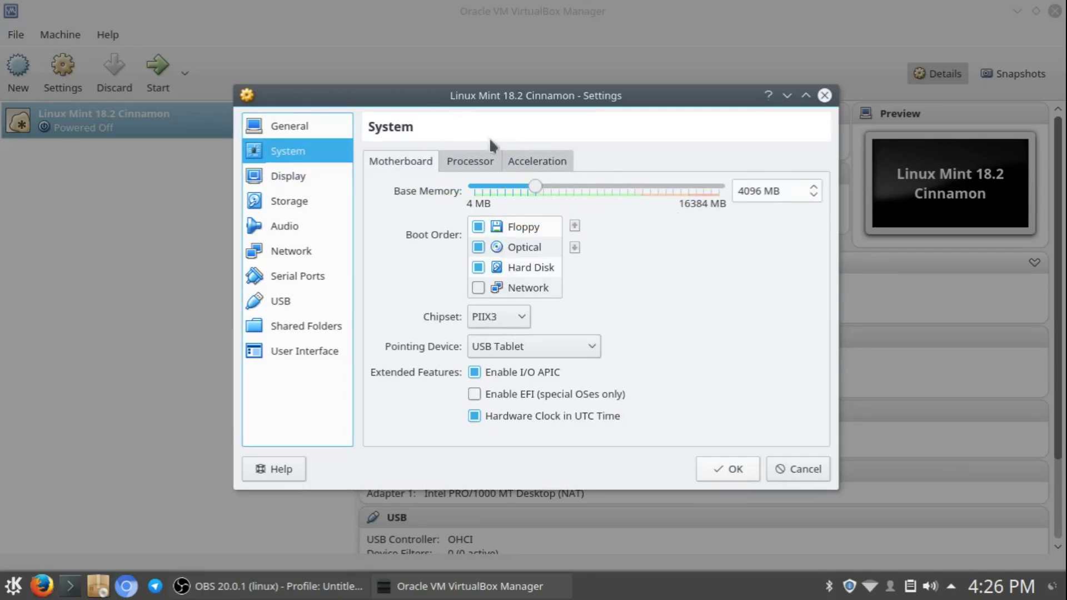
{"action": "left_click", "coordinate": [483, 163]}
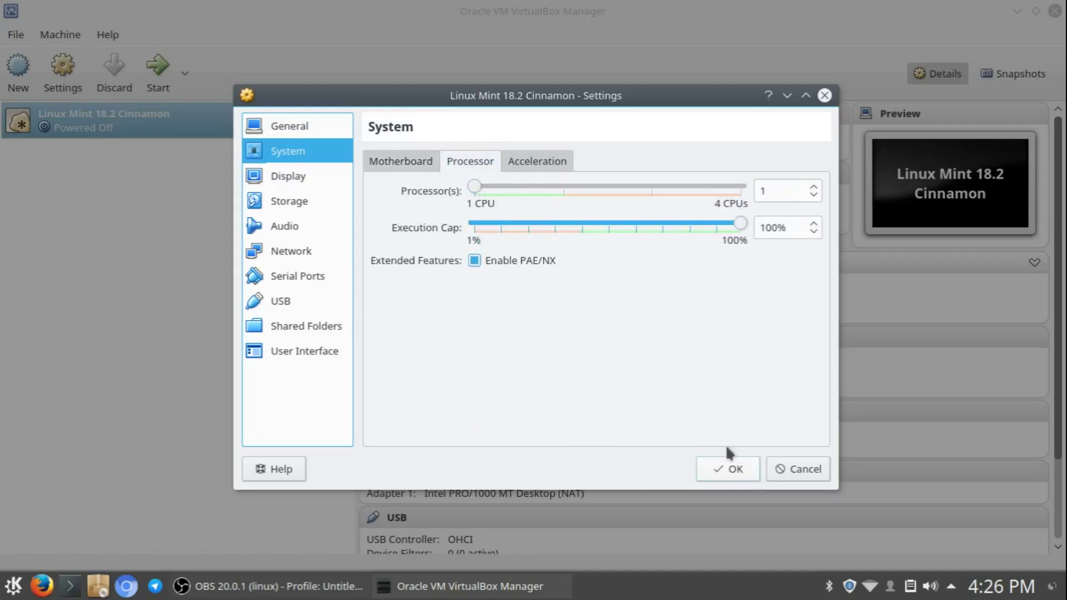
{"action": "left_click", "coordinate": [528, 156]}
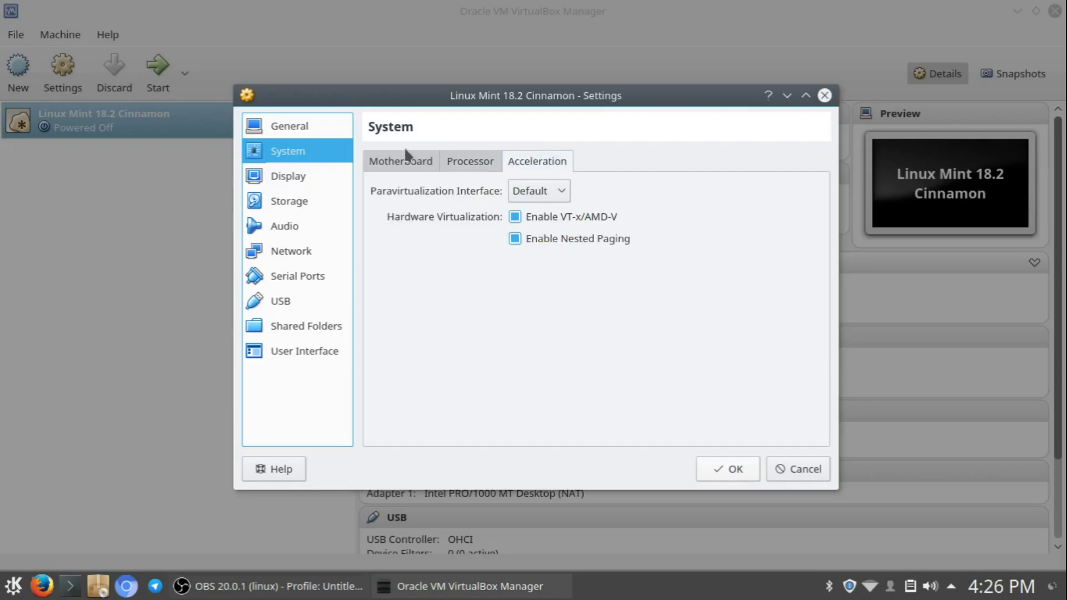
{"action": "left_click", "coordinate": [401, 161]}
{"action": "left_click", "coordinate": [332, 129]}
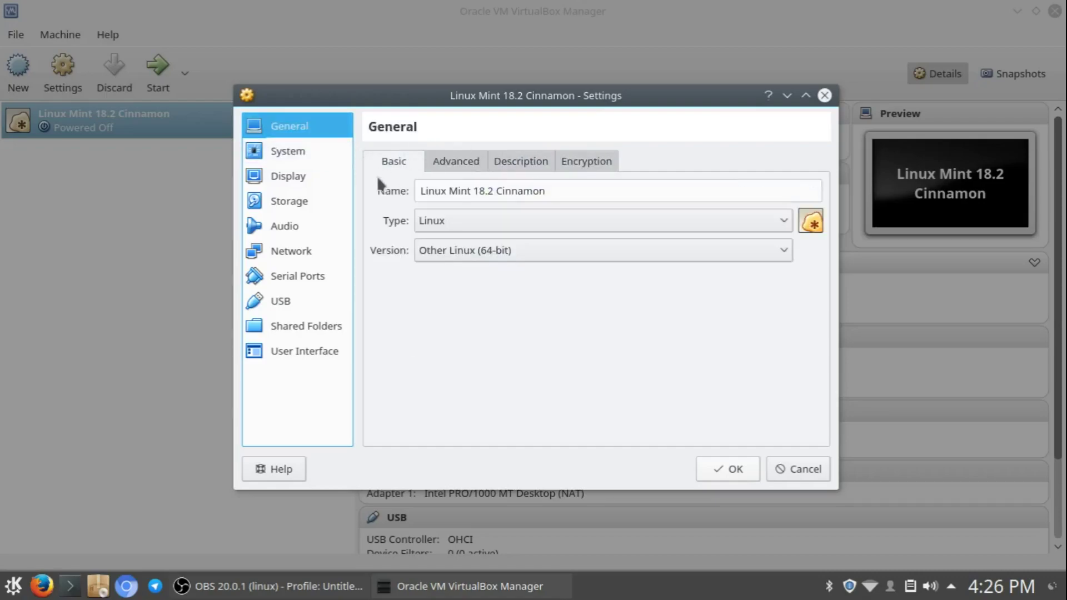
{"action": "left_click", "coordinate": [733, 469]}
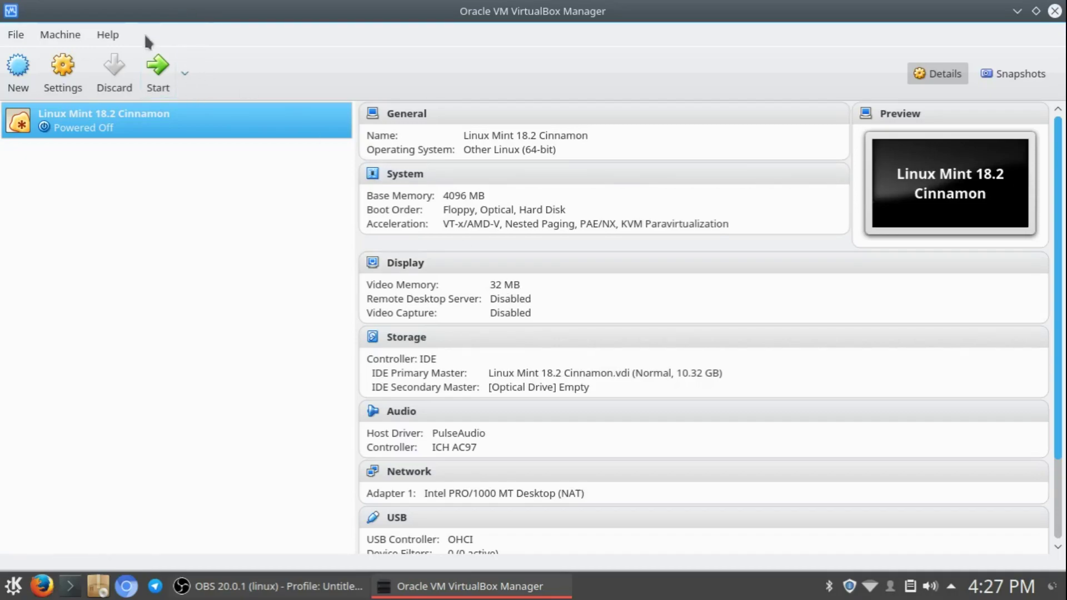
Start the Linux Mint 18.2 Cinnamon machine from the host DVD drive and maximize its window
{"action": "left_click", "coordinate": [165, 71]}
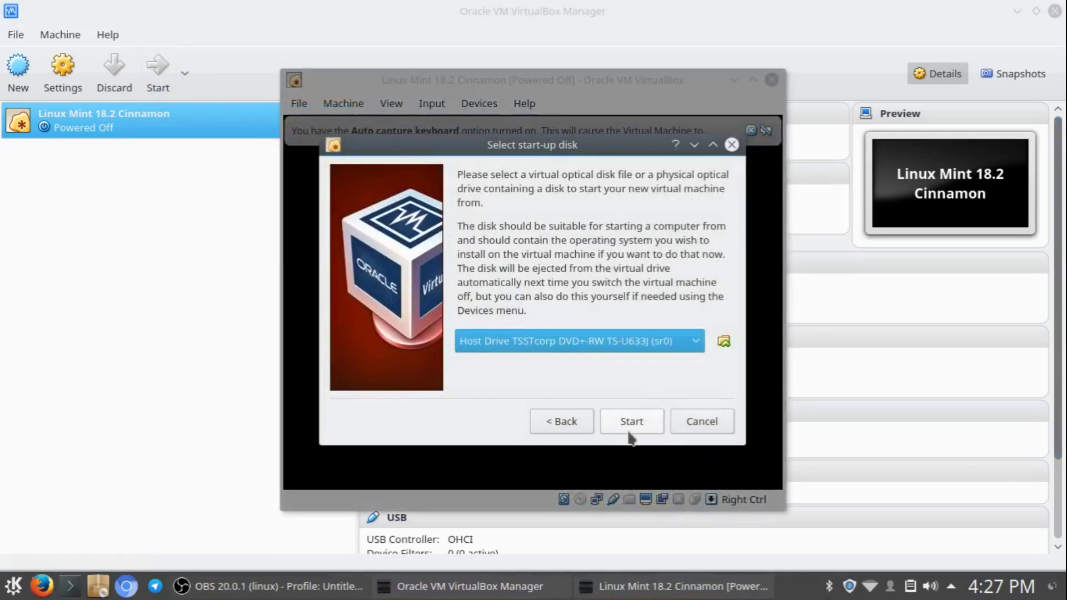
{"action": "left_click", "coordinate": [640, 418]}
{"action": "left_click", "coordinate": [753, 79]}
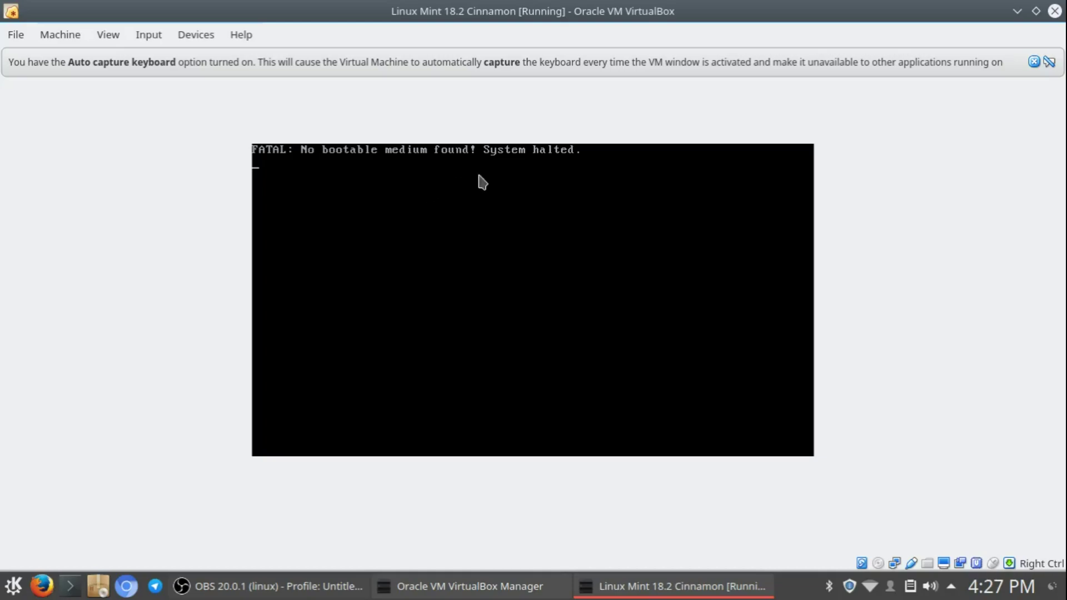
Close the running virtual machine and power it off
{"action": "left_click", "coordinate": [1054, 10]}
{"action": "left_click", "coordinate": [532, 310]}
{"action": "left_click", "coordinate": [525, 342]}
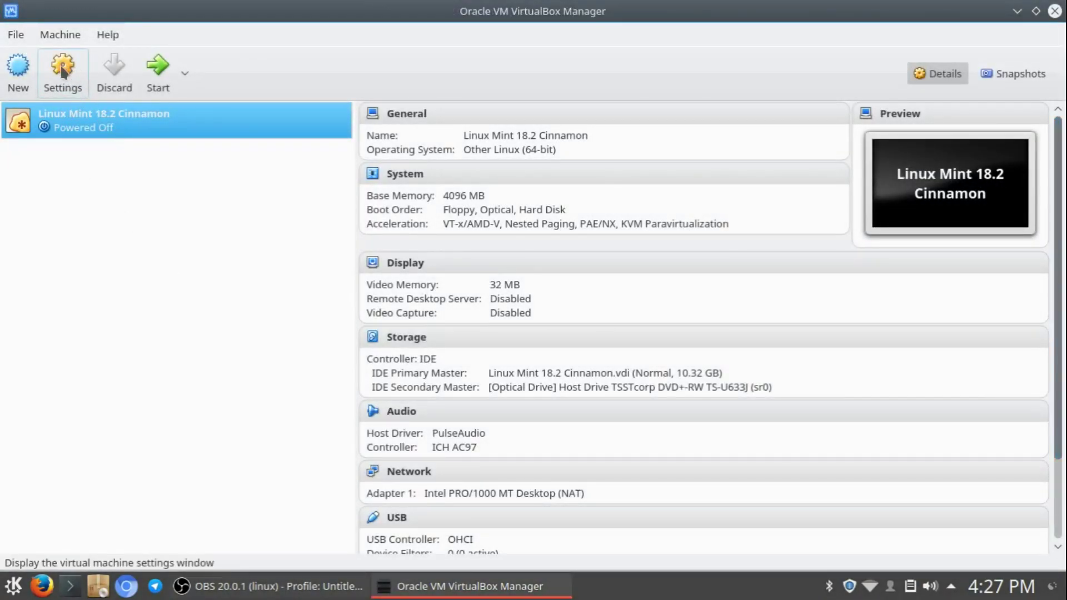
In the machine's storage settings, add an optical drive to the IDE controller and opt to choose a disk for it
{"action": "left_click", "coordinate": [66, 80]}
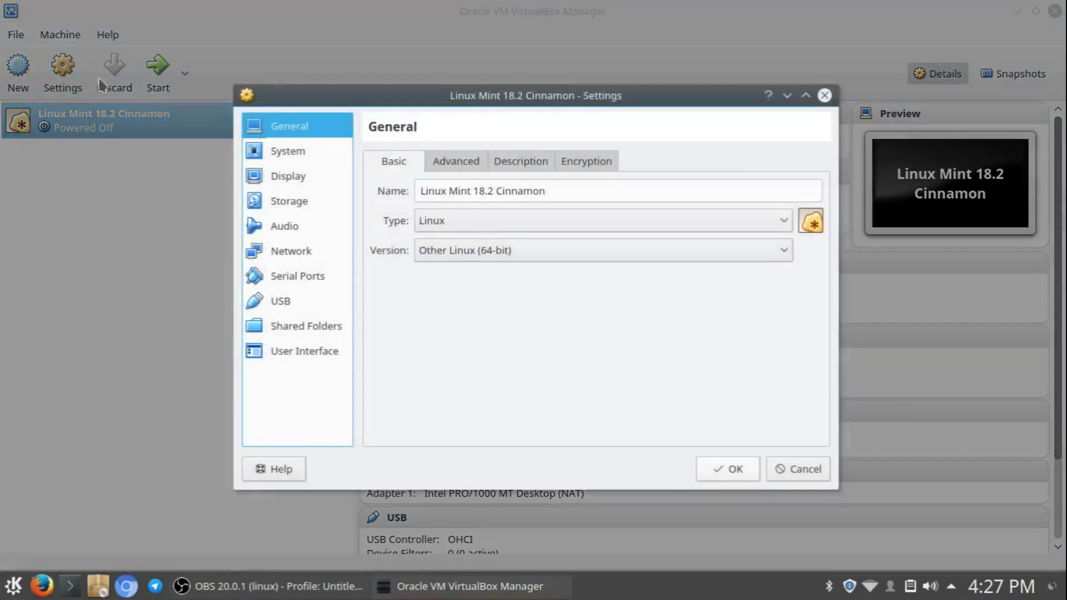
{"action": "left_click_drag", "start_coordinate": [452, 101], "coordinate": [540, 108]}
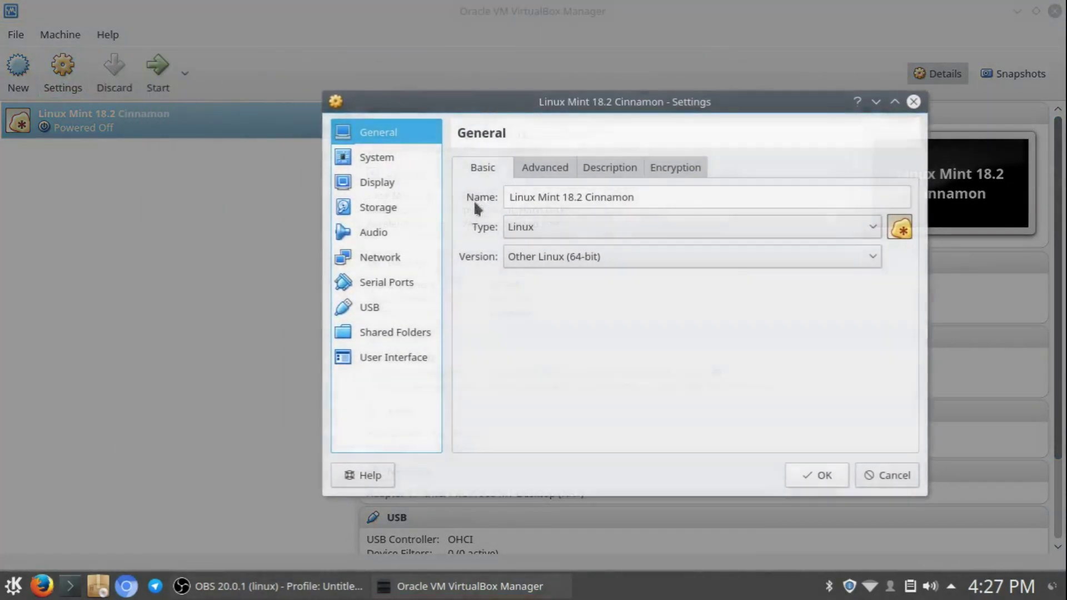
{"action": "left_click", "coordinate": [386, 206]}
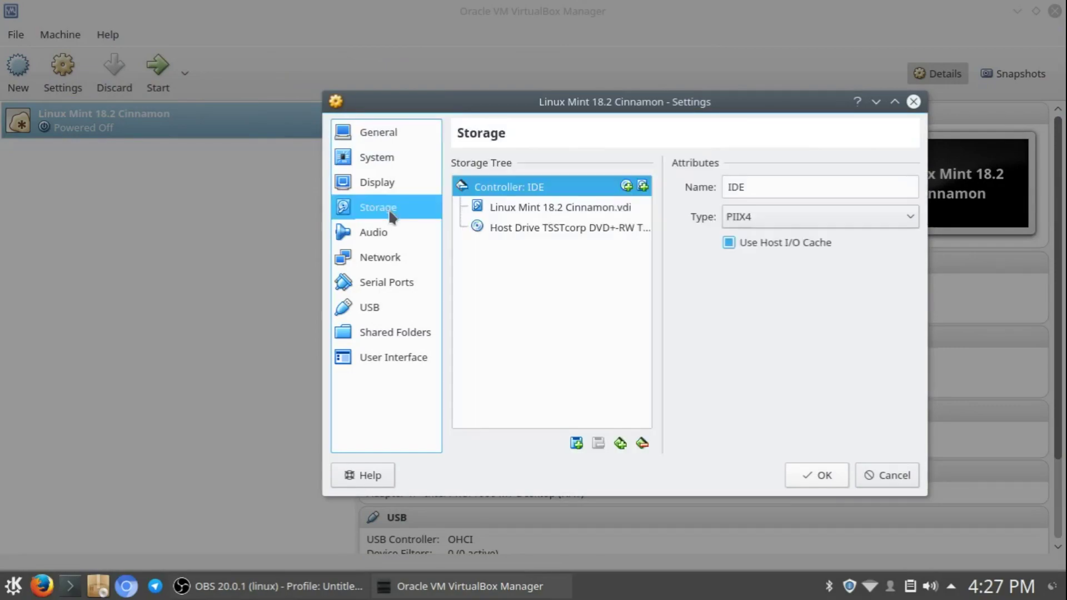
{"action": "left_click", "coordinate": [513, 188]}
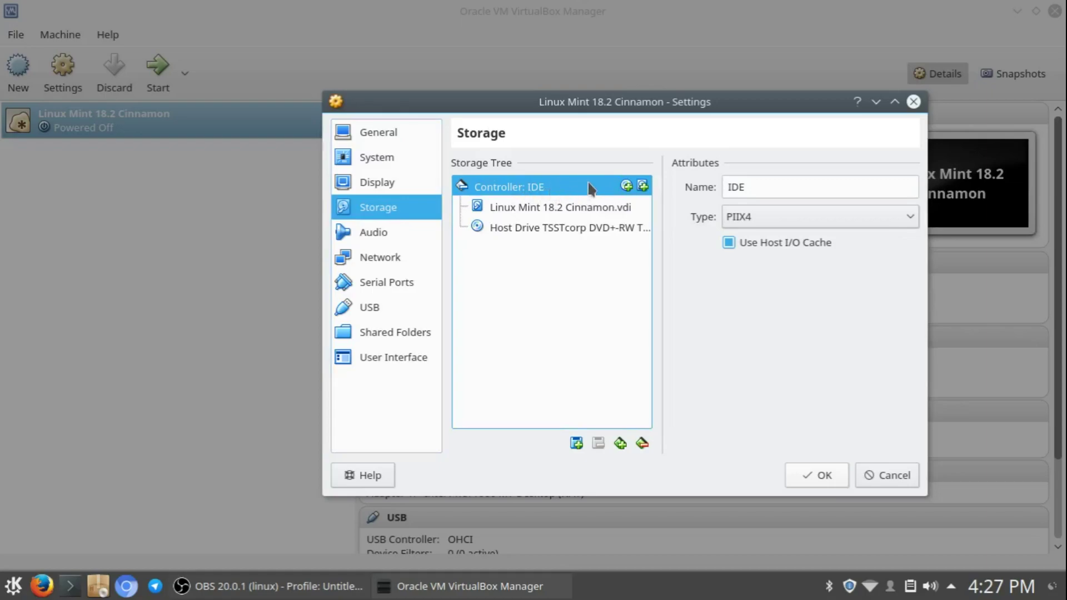
{"action": "left_click", "coordinate": [627, 186]}
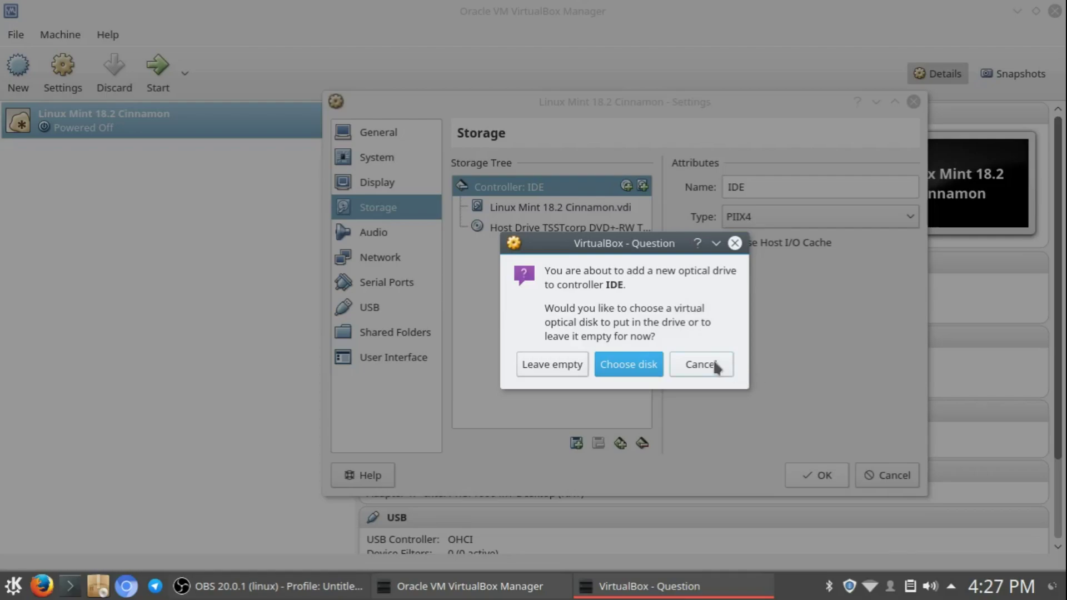
{"action": "left_click", "coordinate": [639, 368]}
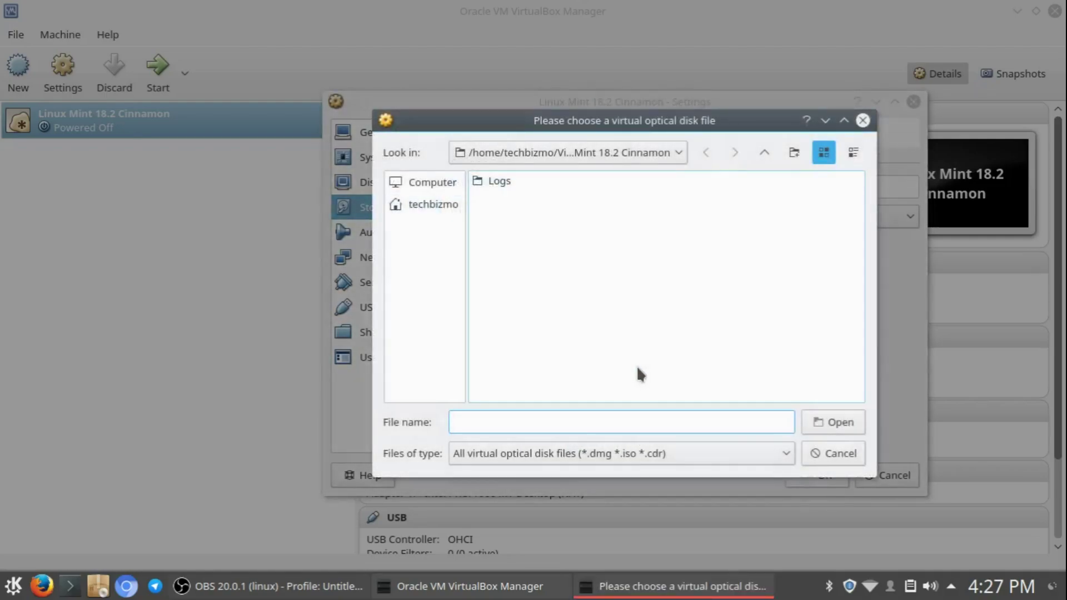
Load linuxmint-18.2-cinnamon-64bit.iso from the Desktop folder of the home directory into the new optical drive
{"action": "left_click", "coordinate": [436, 184]}
{"action": "left_click", "coordinate": [443, 209]}
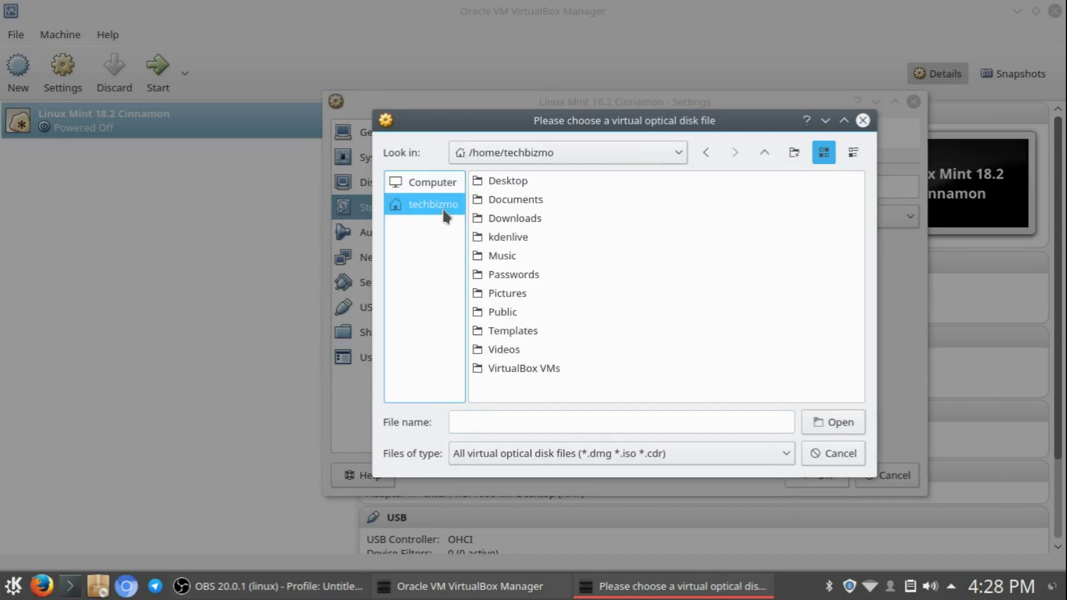
{"action": "left_click", "coordinate": [518, 218]}
{"action": "left_click", "coordinate": [448, 185]}
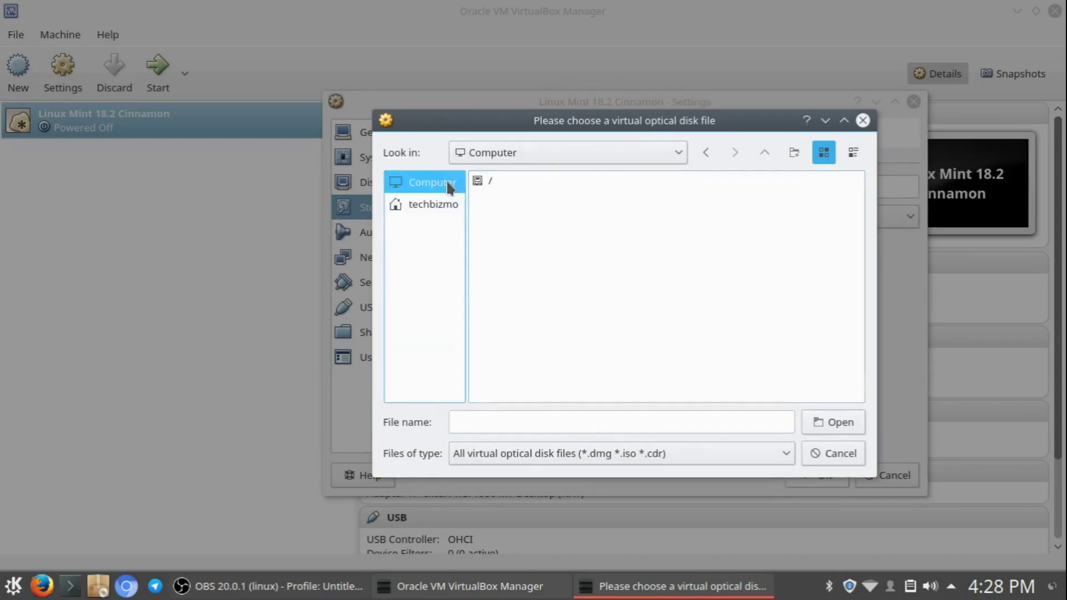
{"action": "left_click", "coordinate": [444, 205]}
{"action": "left_click", "coordinate": [501, 182]}
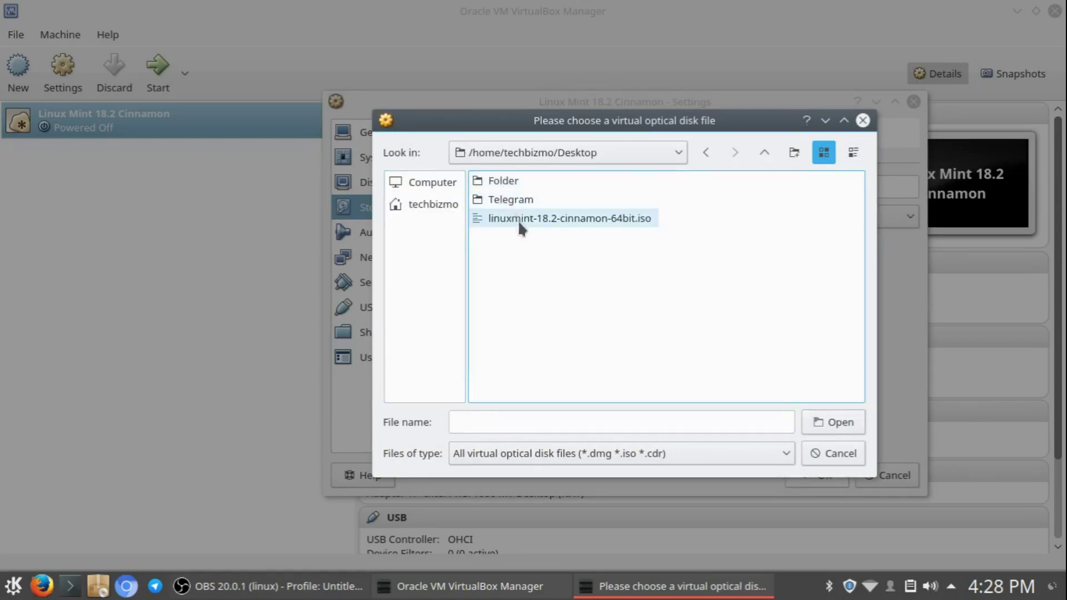
{"action": "left_click", "coordinate": [567, 225]}
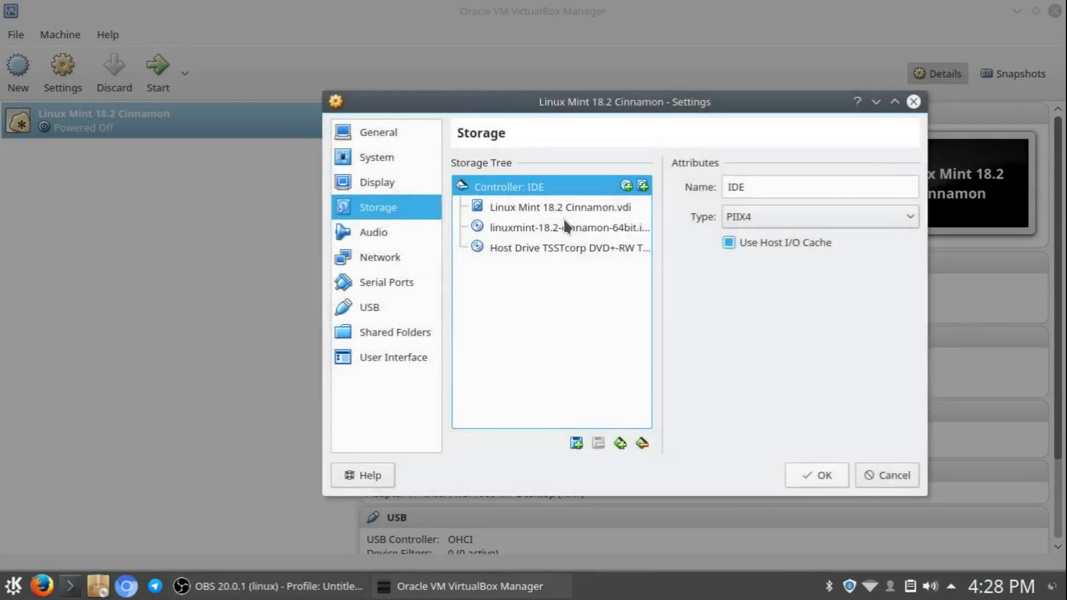
Examine the attributes of the Linux Mint ISO, the IDE controller and the Linux Mint 18.2 Cinnamon.vdi hard disk
{"action": "left_click", "coordinate": [586, 228]}
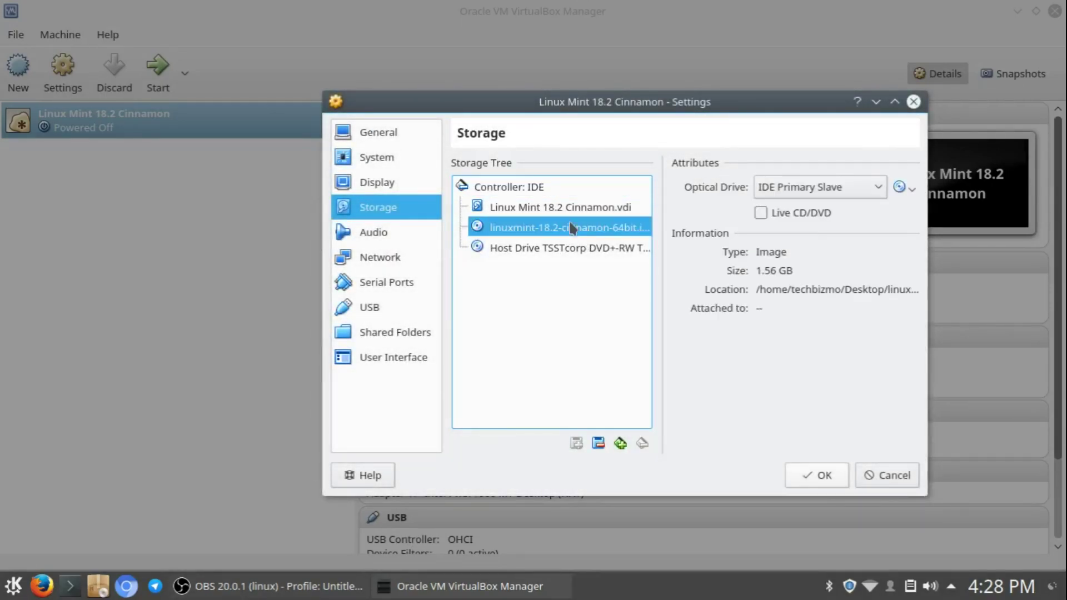
{"action": "left_click", "coordinate": [549, 185]}
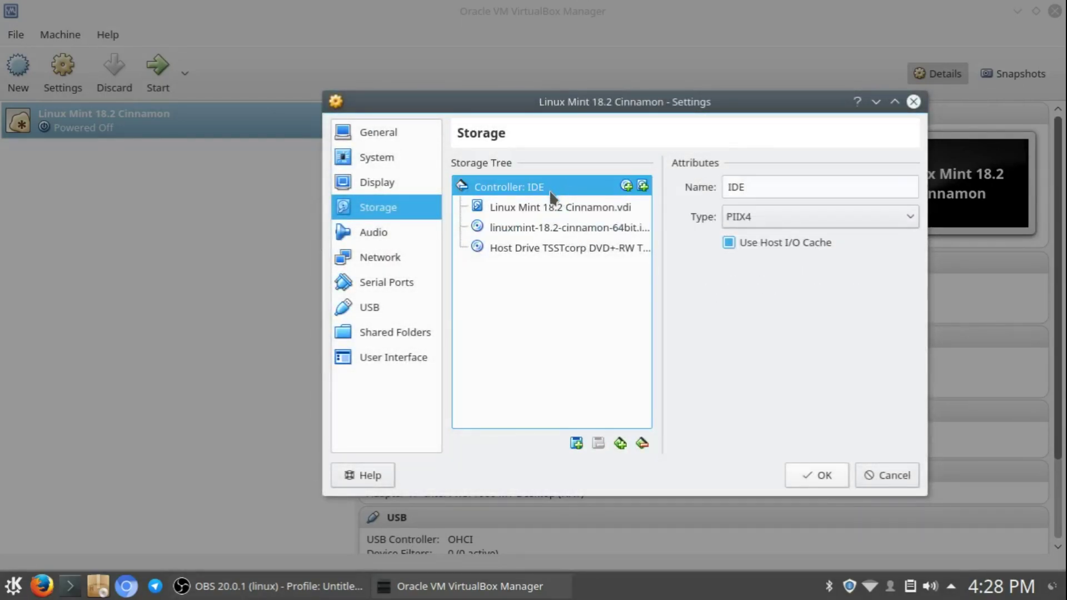
{"action": "left_click", "coordinate": [584, 230]}
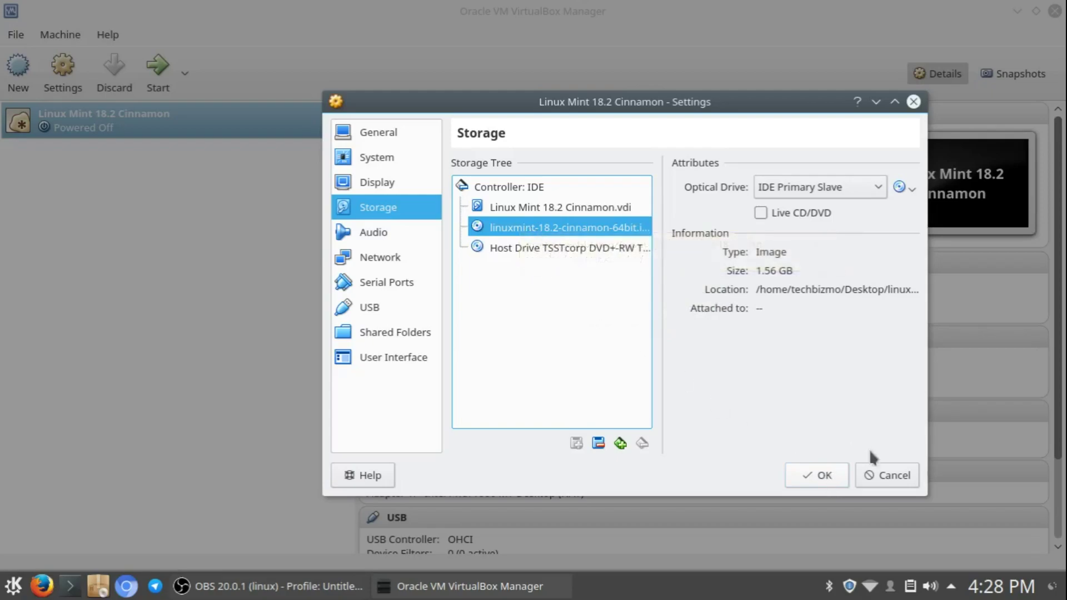
{"action": "left_click", "coordinate": [618, 207]}
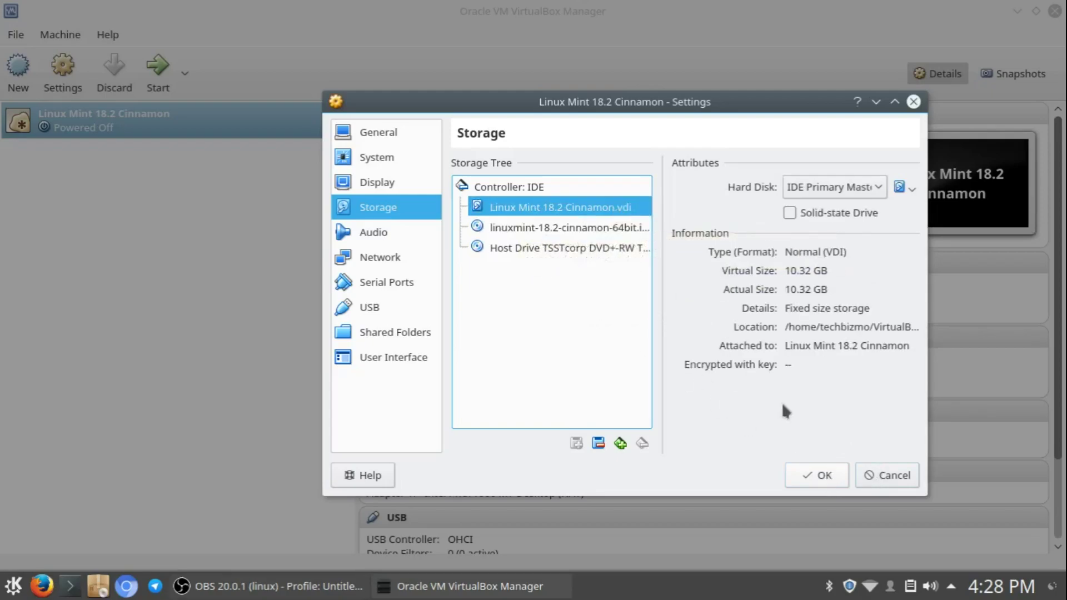
Apply the storage settings and boot the Linux Mint 18.2 Cinnamon machine with the Start Linux Mint option
{"action": "left_click", "coordinate": [824, 475]}
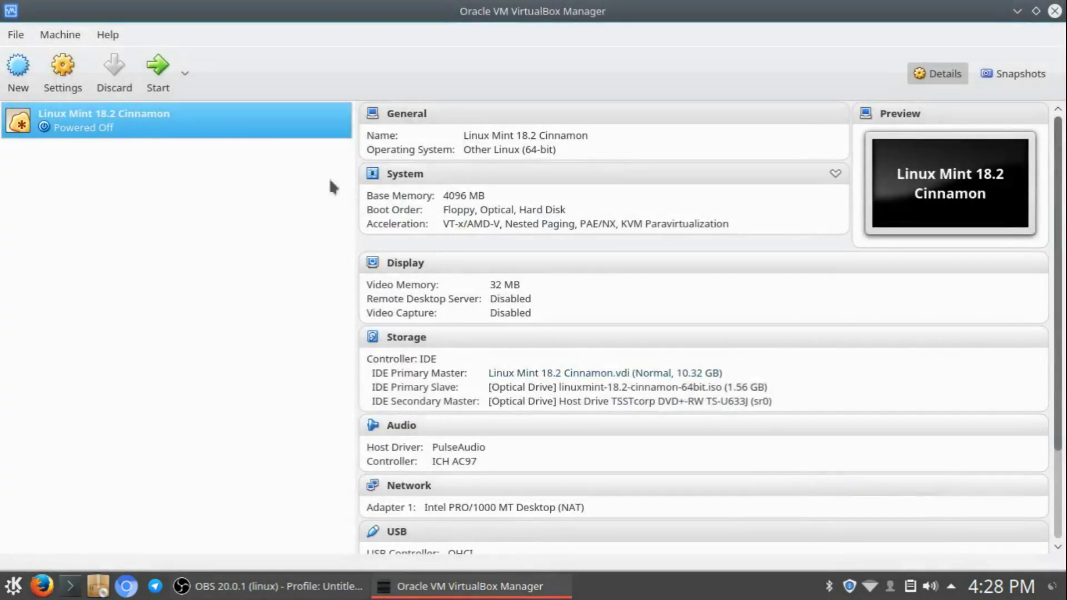
{"action": "left_click", "coordinate": [153, 81]}
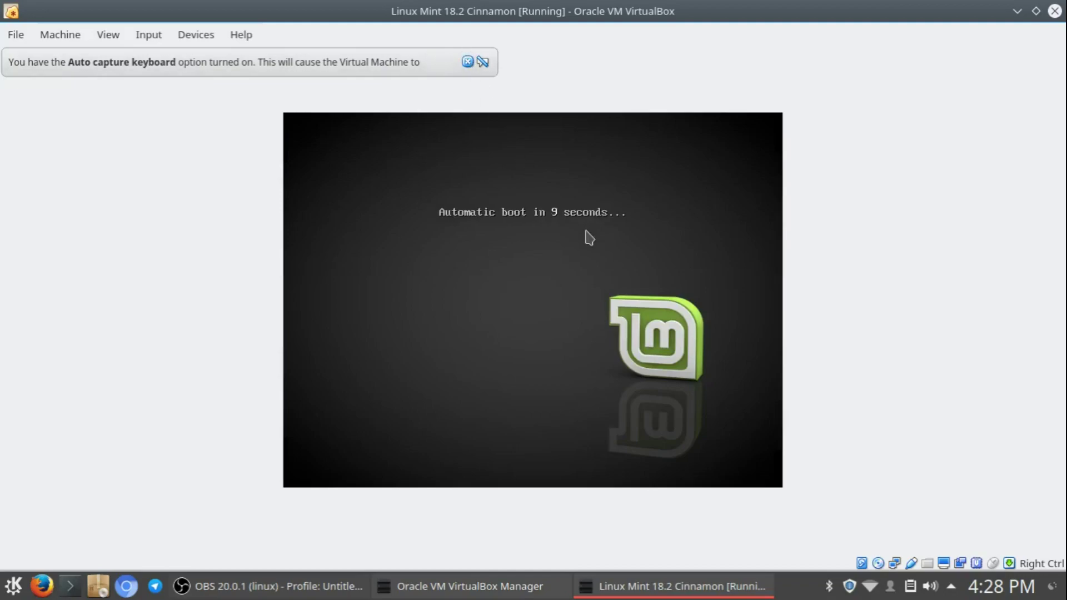
{"action": "key", "text": "Escape"}
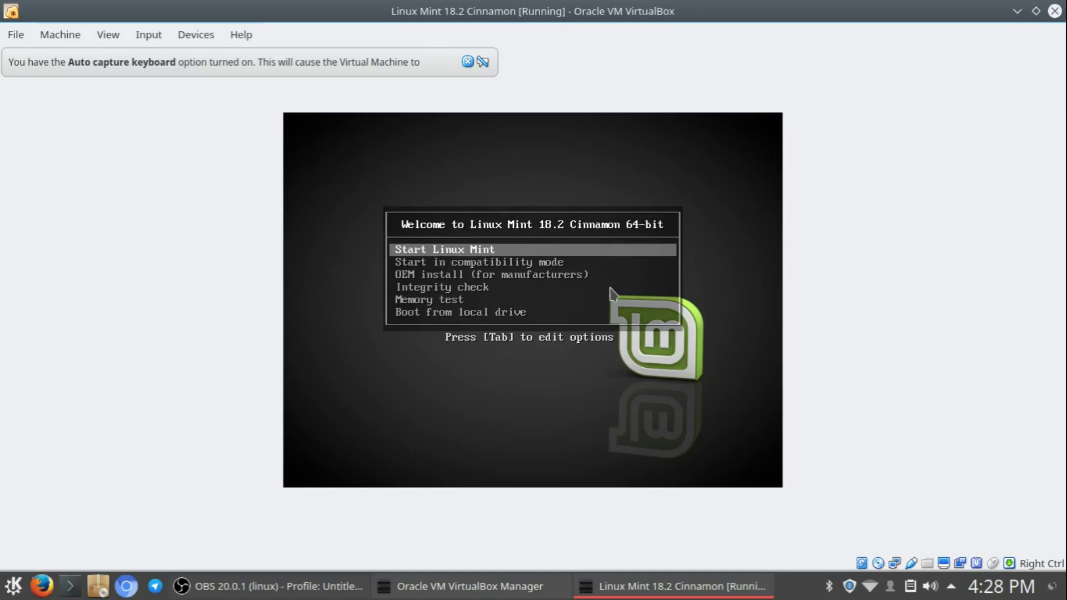
{"action": "key", "text": "Return"}
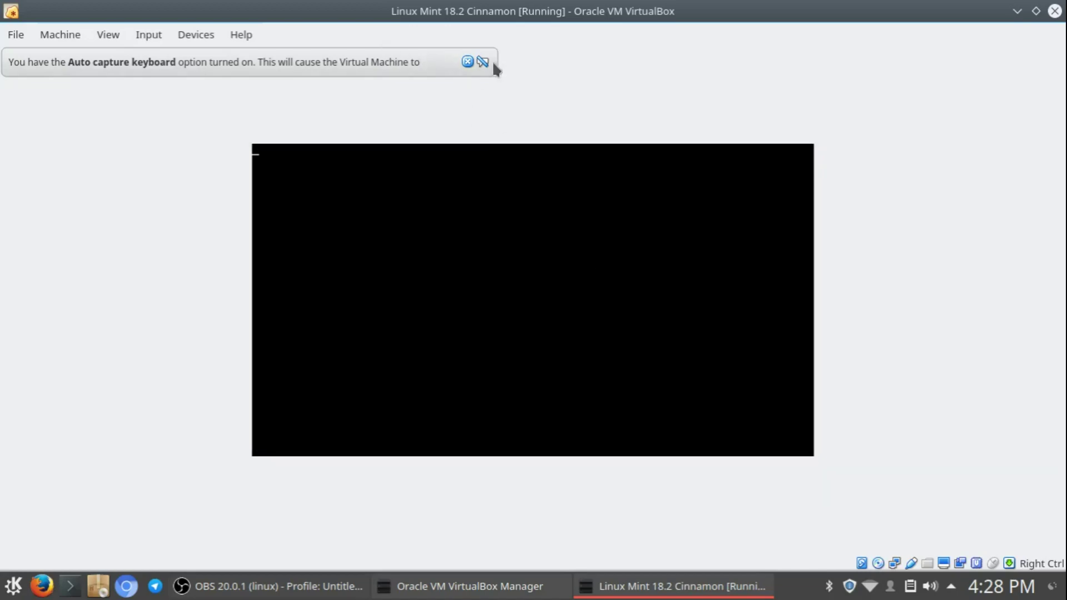
Dismiss the notices about keyboard capture shown above the virtual machine's screen
{"action": "mouse_move", "coordinate": [465, 62]}
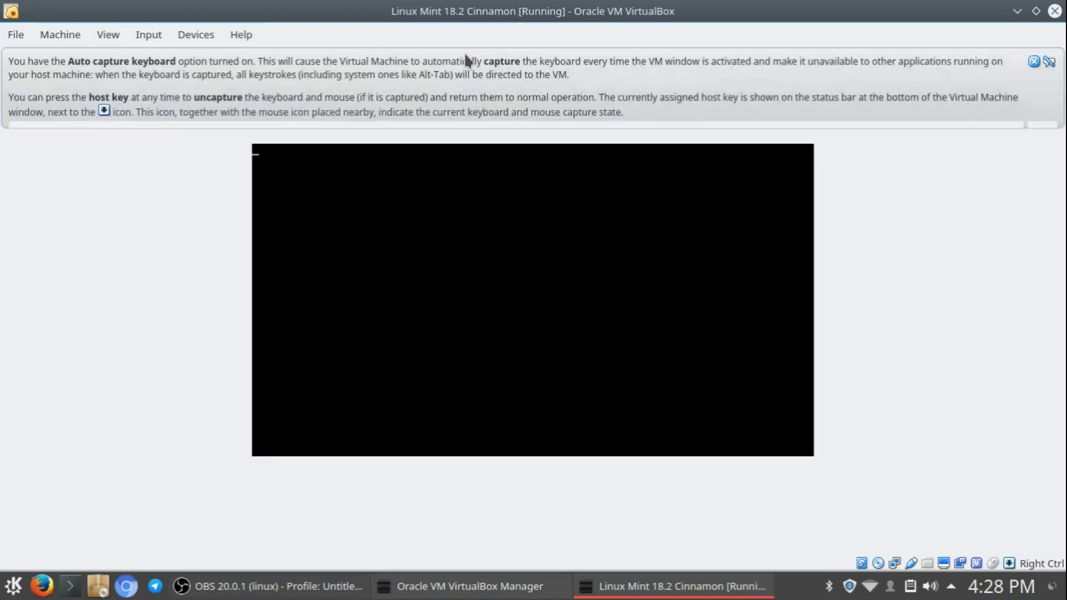
{"action": "left_click", "coordinate": [1033, 61]}
{"action": "left_click", "coordinate": [1033, 62]}
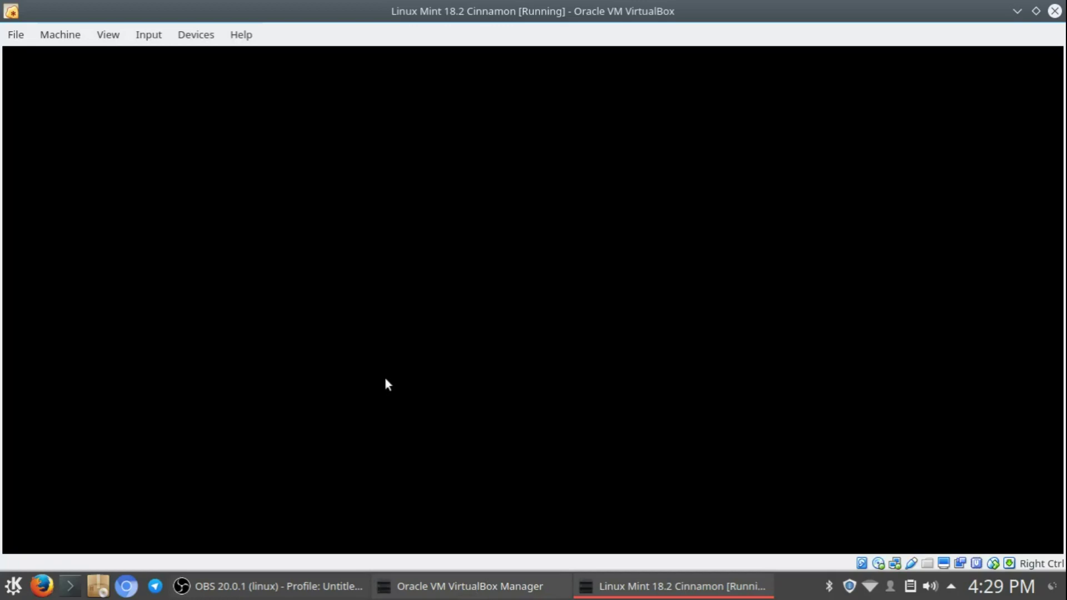
Reduce the virtual machine window to a smaller size in front of the manager and maximize it again
{"action": "left_click", "coordinate": [1036, 11]}
{"action": "mouse_move", "coordinate": [522, 78]}
{"action": "left_mouse_down"}
{"action": "mouse_move", "coordinate": [536, 107]}
{"action": "mouse_move", "coordinate": [525, 84]}
{"action": "left_mouse_up"}
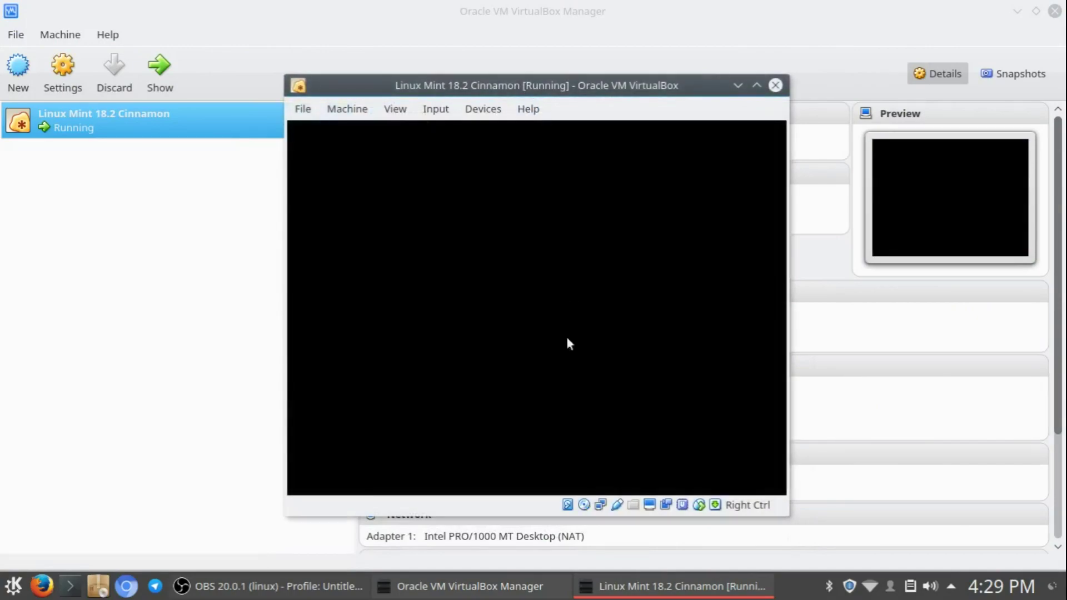
{"action": "left_click", "coordinate": [281, 374]}
{"action": "left_click", "coordinate": [673, 586]}
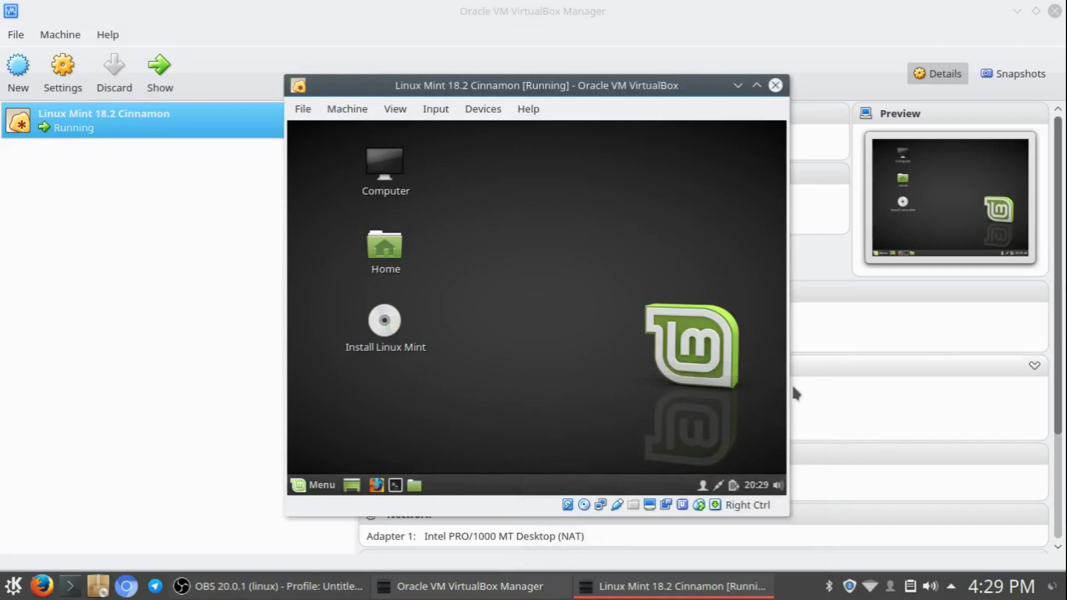
{"action": "left_click", "coordinate": [757, 85]}
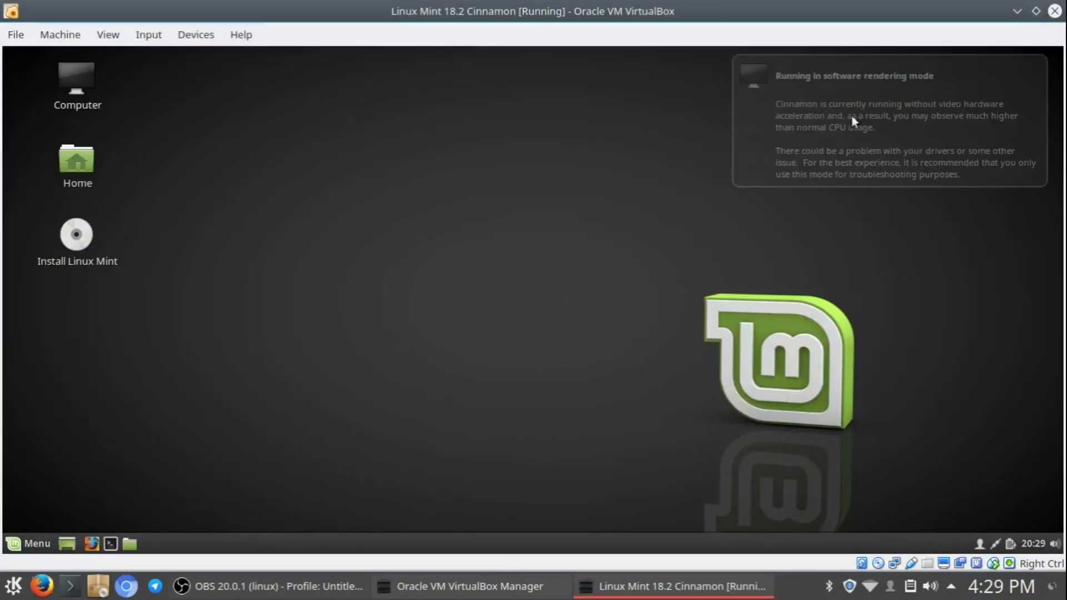
Open the Home folder from the Linux Mint live desktop to view its contents, and close its window
{"action": "left_click", "coordinate": [82, 151]}
{"action": "double_click", "coordinate": [81, 151]}
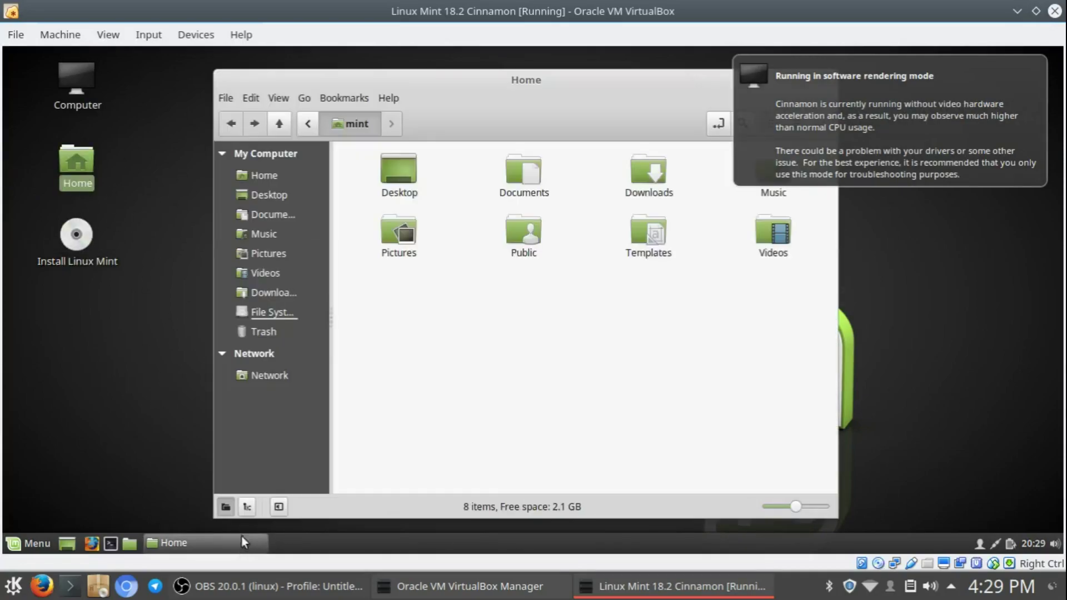
{"action": "left_click", "coordinate": [241, 539]}
{"action": "left_click", "coordinate": [244, 543]}
{"action": "left_click", "coordinate": [614, 97]}
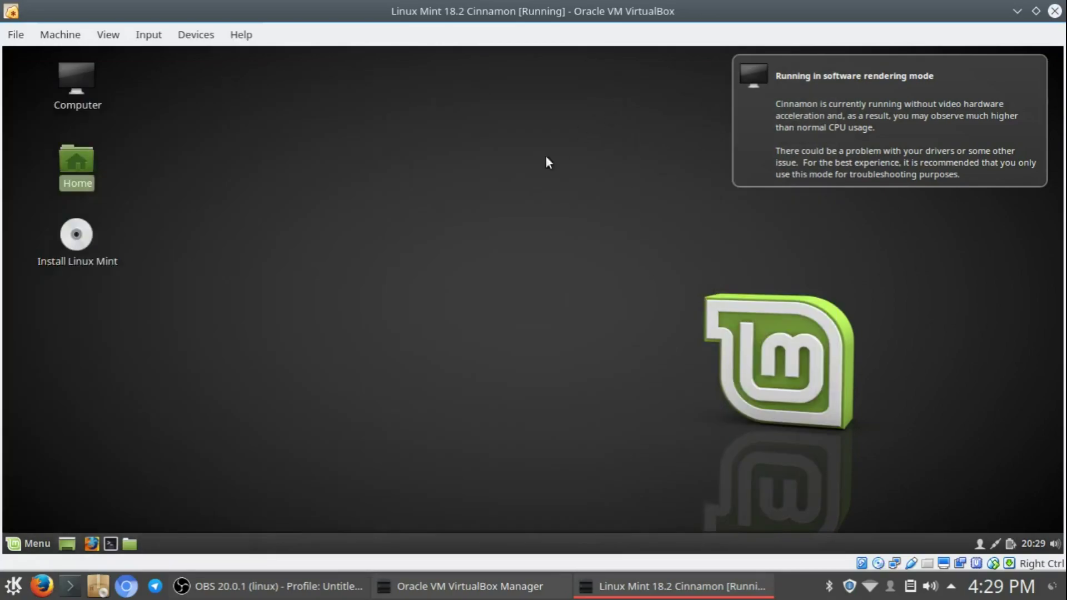
Power off the Linux Mint virtual machine and close the VirtualBox manager
{"action": "left_click", "coordinate": [1054, 11]}
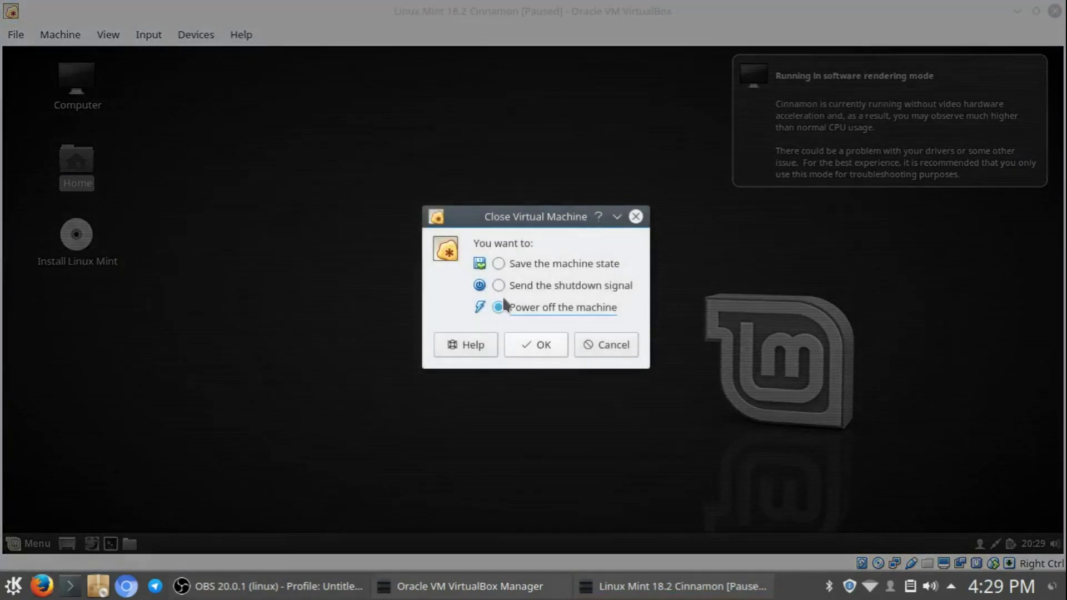
{"action": "left_click", "coordinate": [535, 348]}
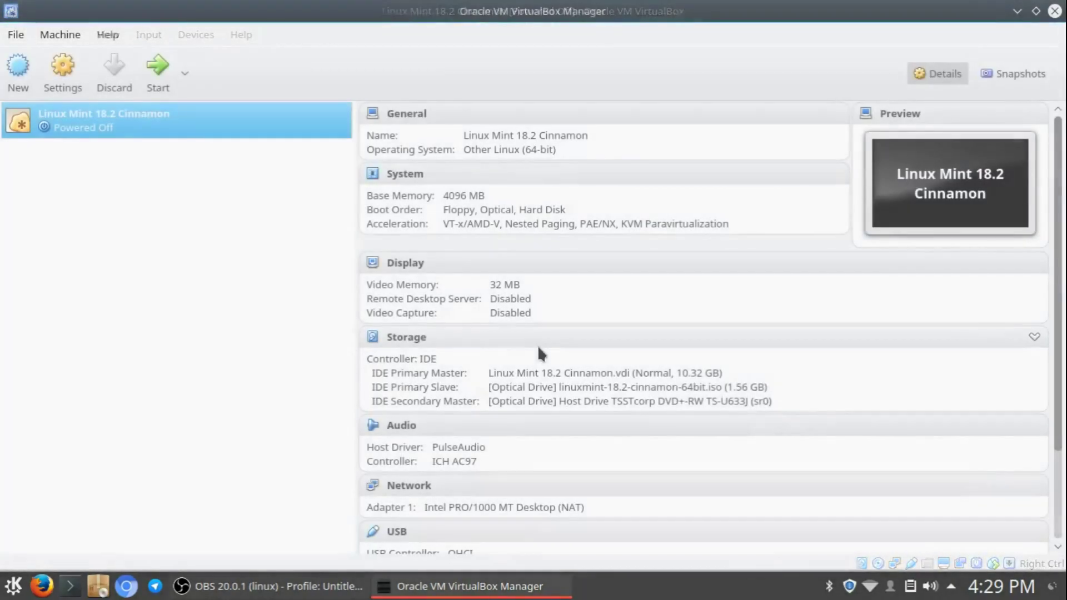
{"action": "left_click", "coordinate": [1054, 11]}
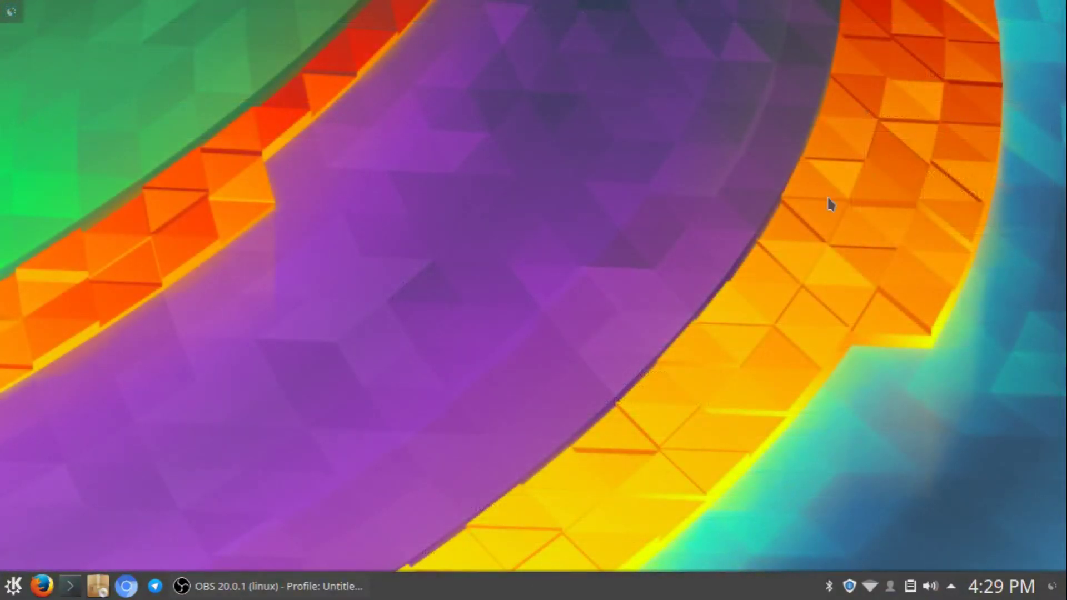